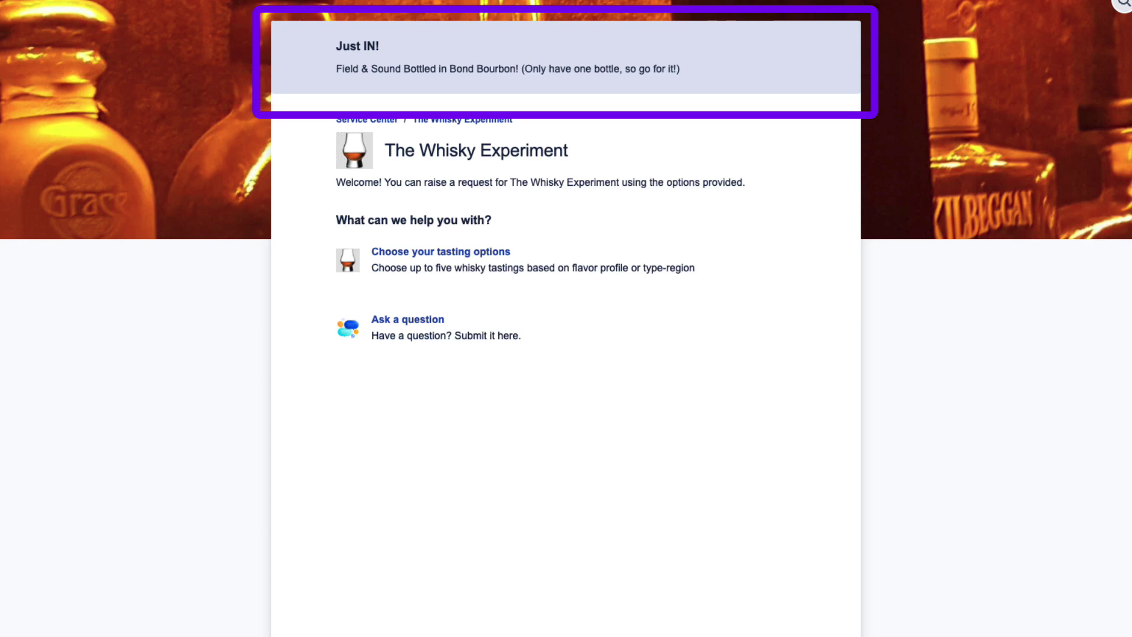
Start a Choose your tasting options request and select tastings By Flavor Profile
left_click(437, 268)
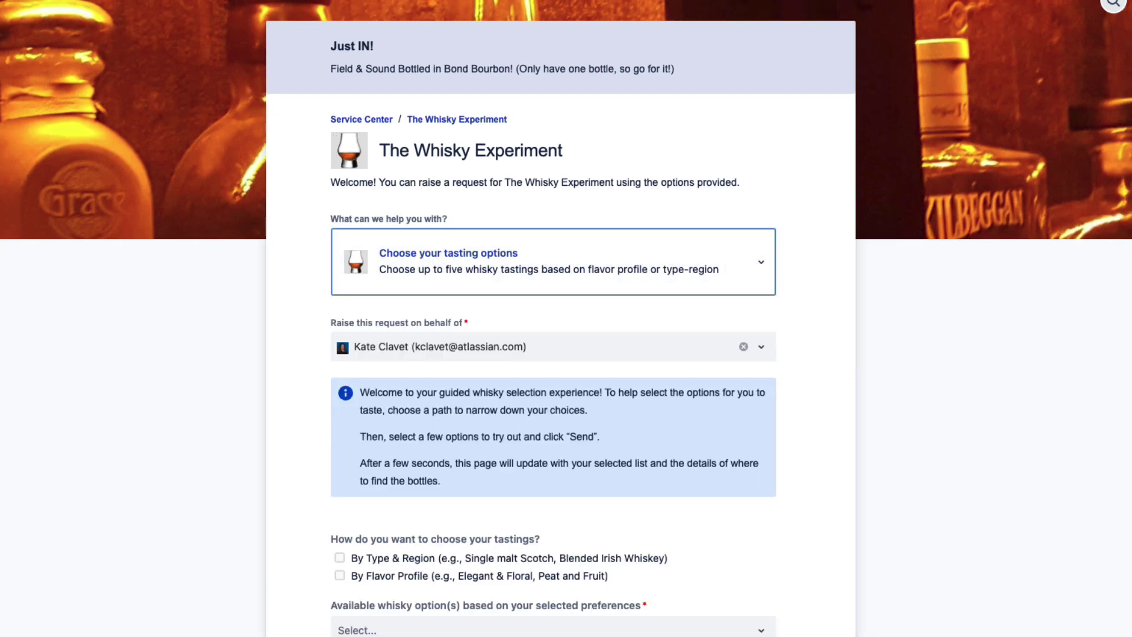
scroll(566, 319, "down", 2)
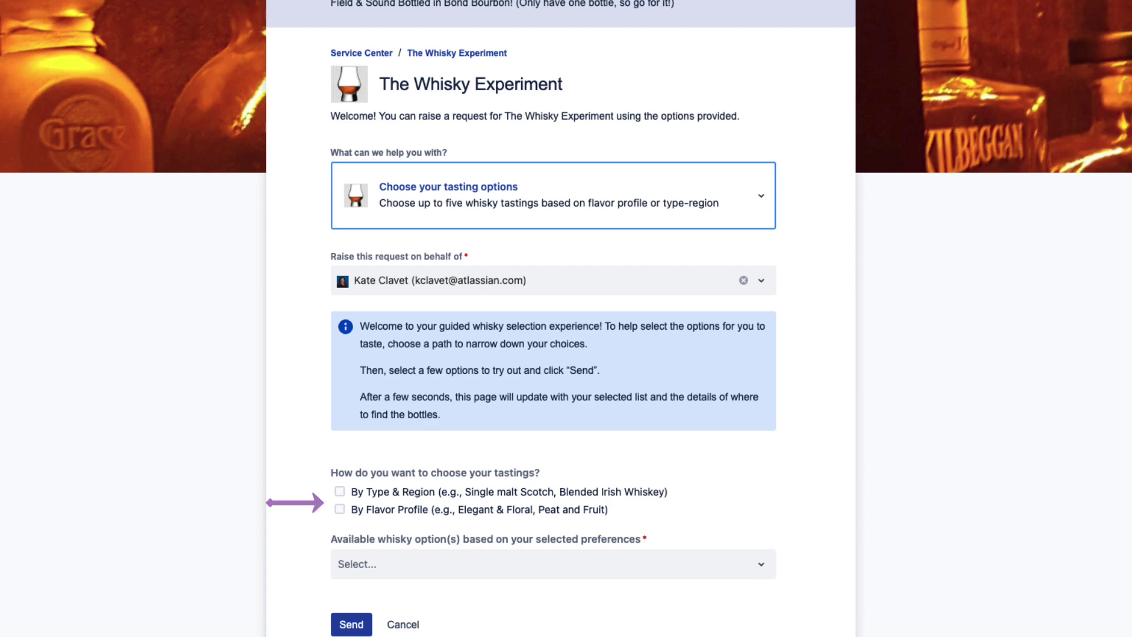
left_click(340, 509)
scroll(566, 318, "down", 5)
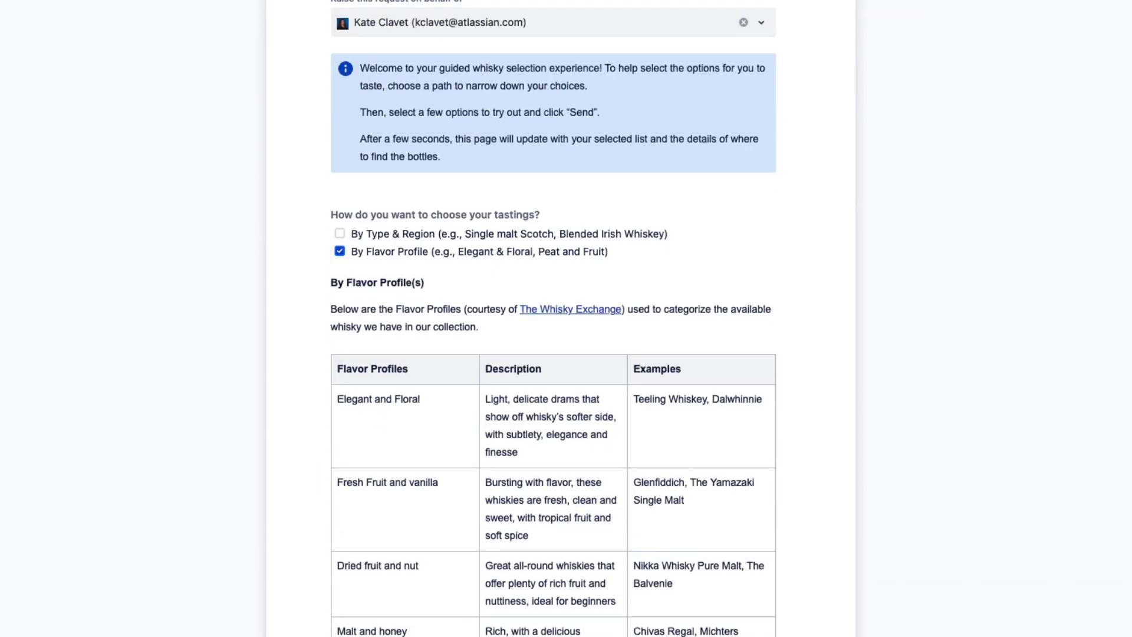
scroll(553, 319, "down", 5)
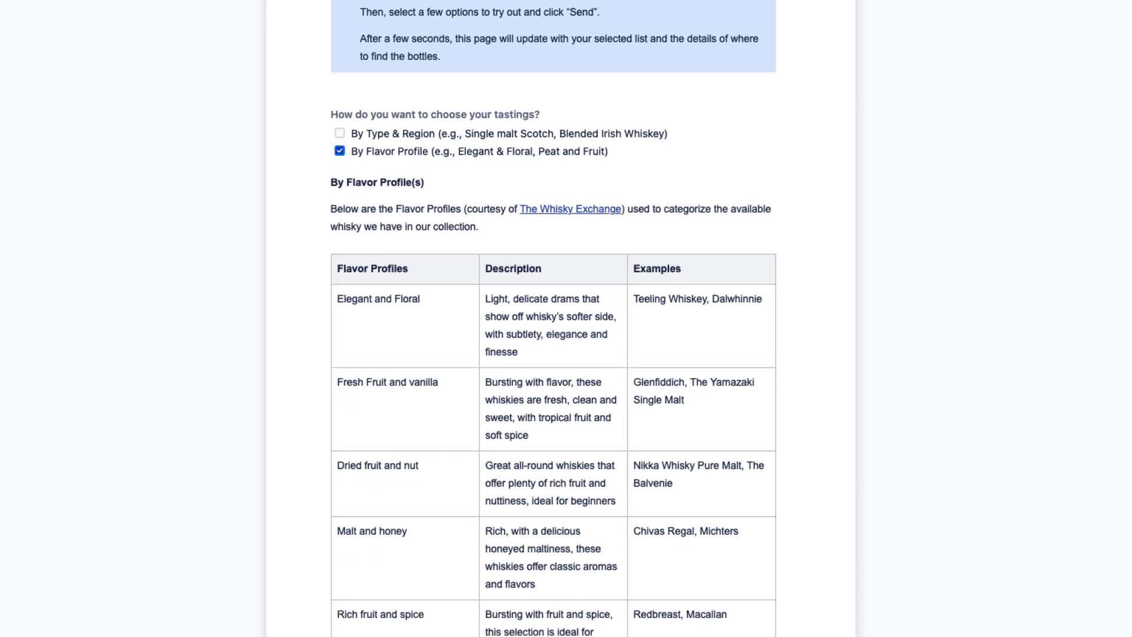
scroll(553, 318, "down", 2)
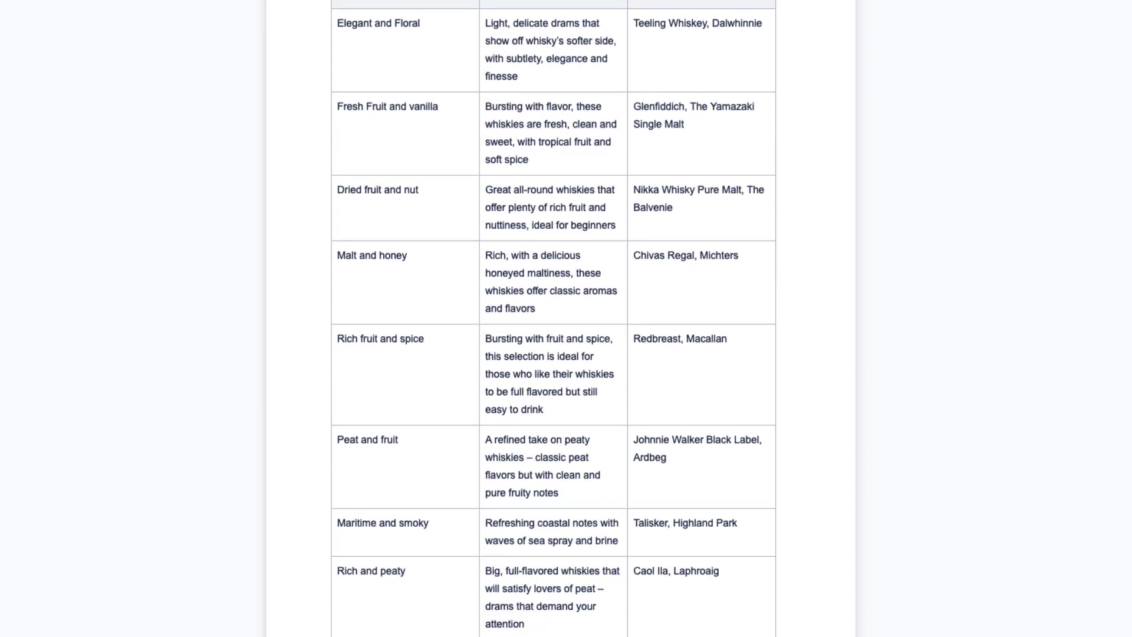
scroll(553, 318, "down", 3)
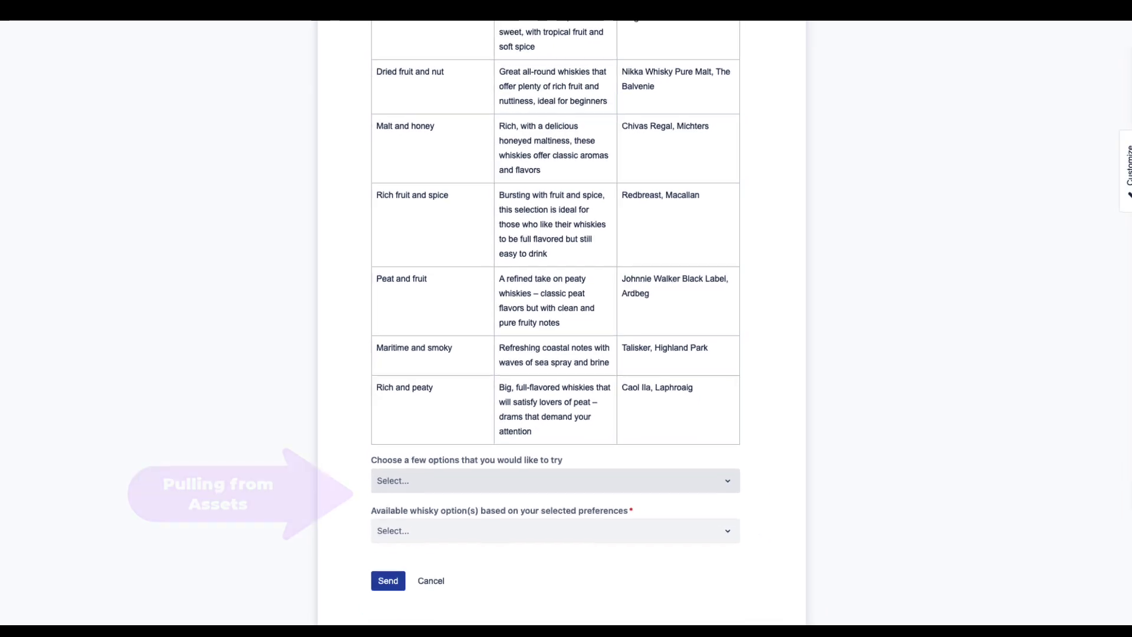
Choose Dried fruit and nut, add Balvenie 12 DoubleWood and Dalmore 15, then submit
left_click(554, 480)
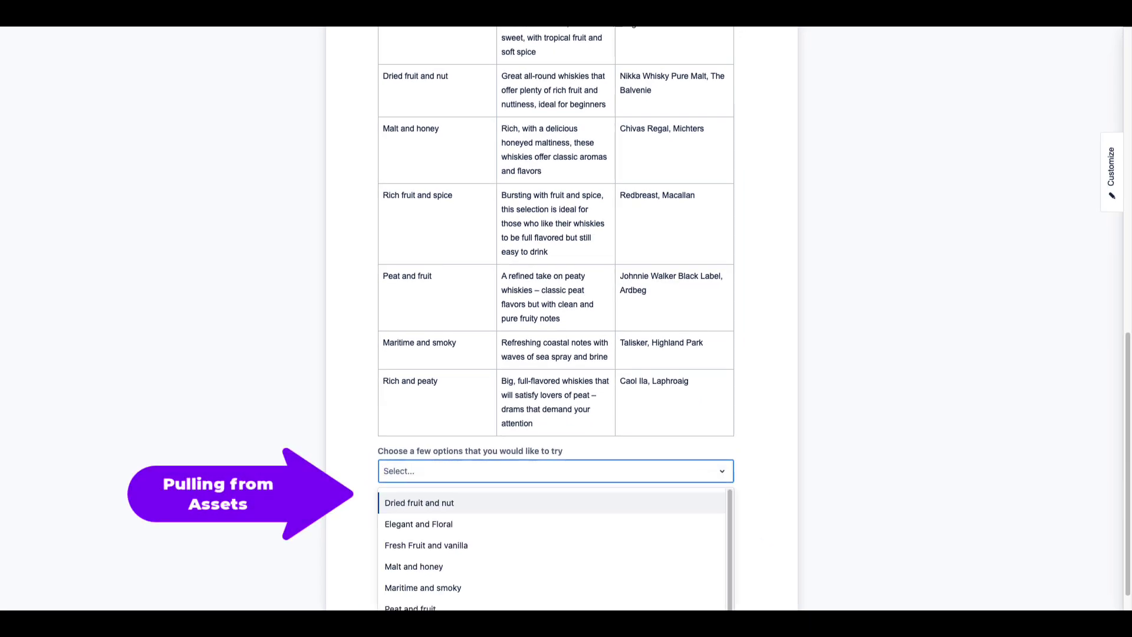
left_click(420, 502)
left_click(554, 519)
left_click(442, 549)
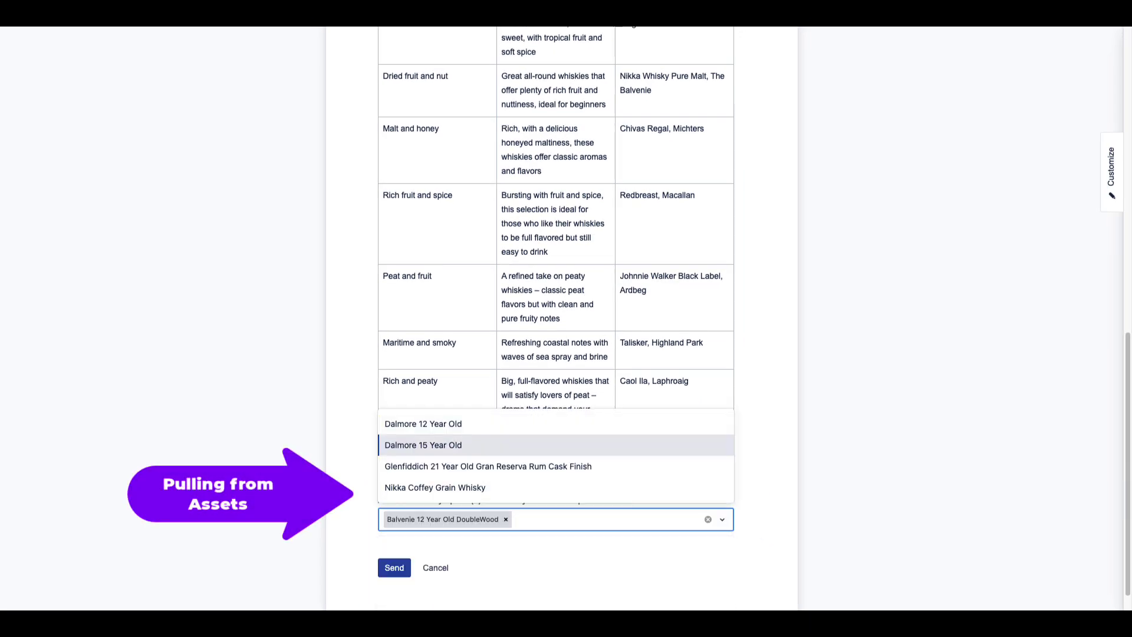
left_click(424, 443)
left_click(393, 567)
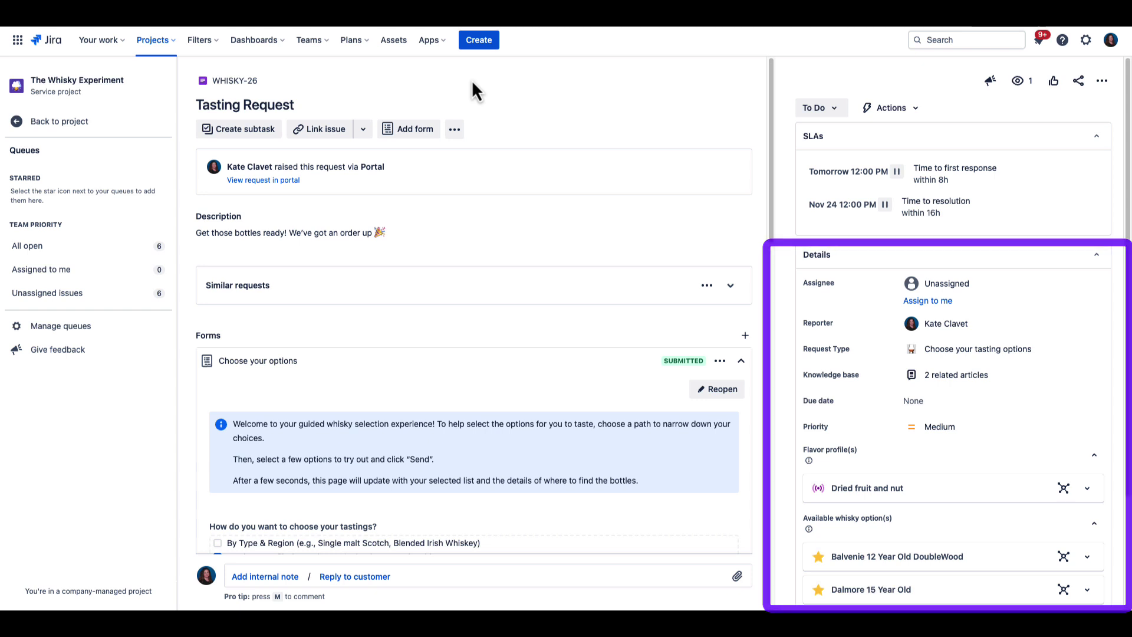
Scroll down WHISKY-26's agent view to review its flavour profile and whisky asset fields
scroll(998, 479, "down", 1)
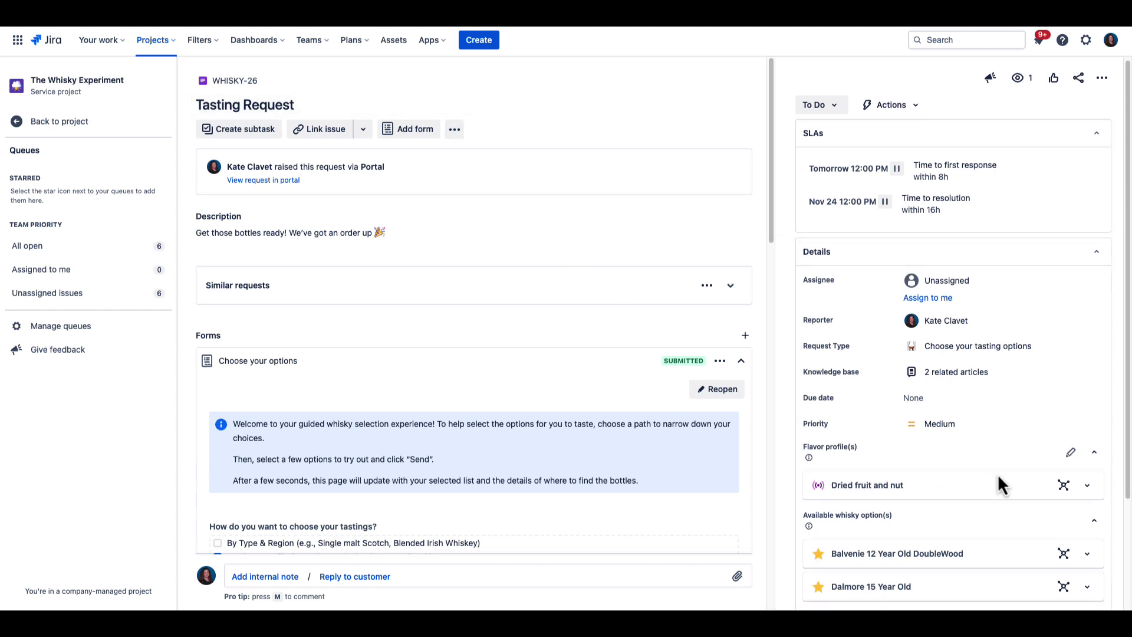
scroll(997, 474, "down", 3)
Open the Balvenie 12 Year Old DoubleWood asset's object details and view its linked issues
left_click(1063, 416)
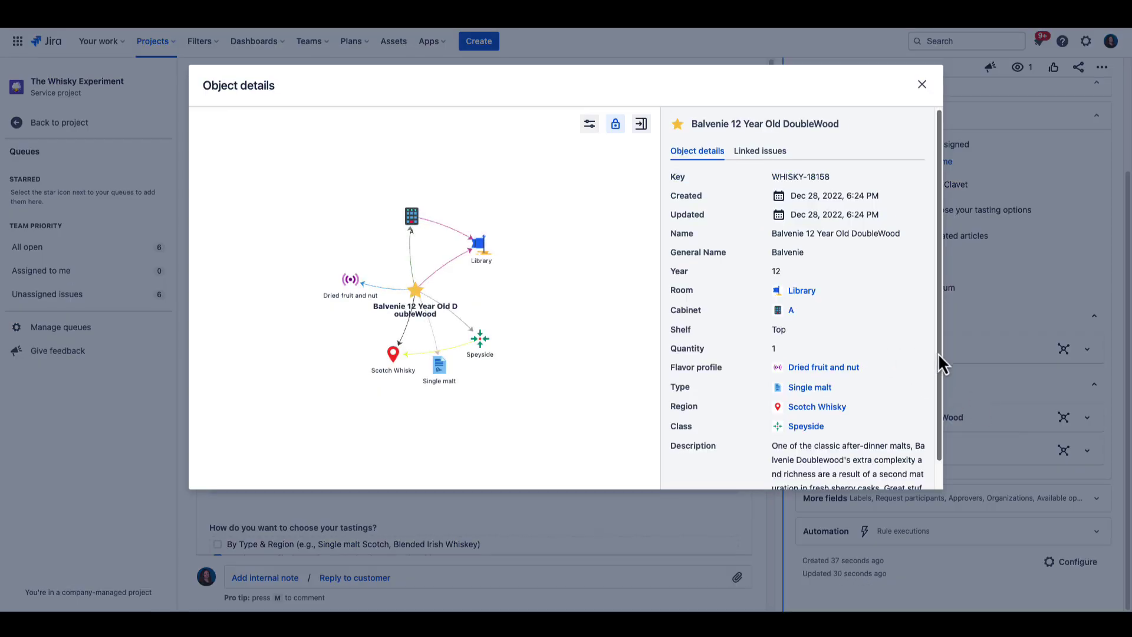
scroll(942, 364, "down", 1)
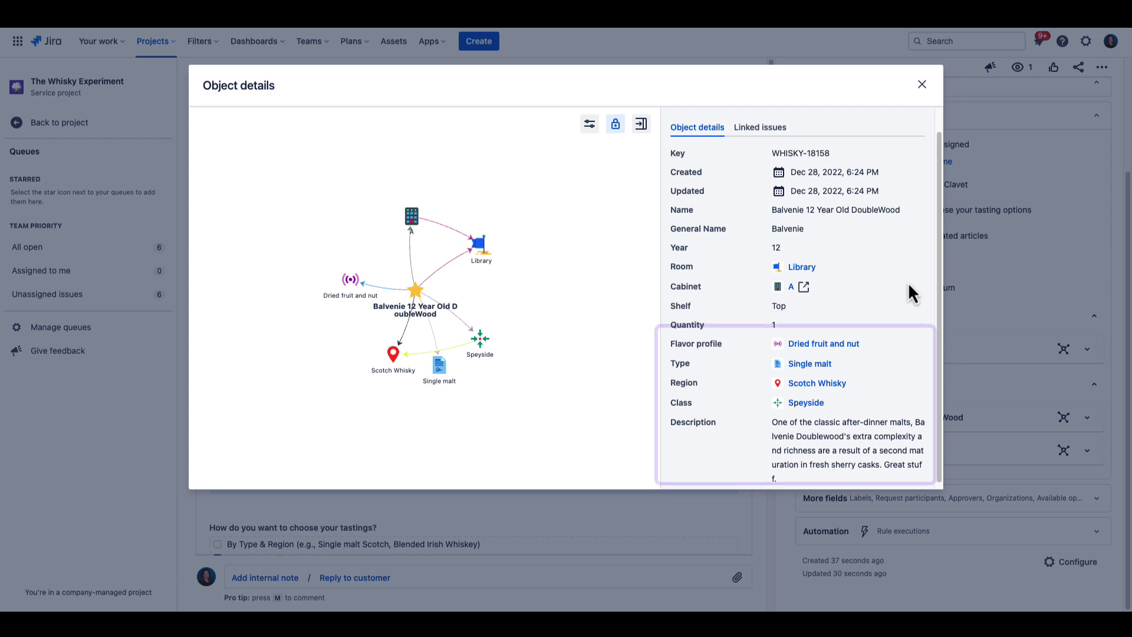
left_click(762, 130)
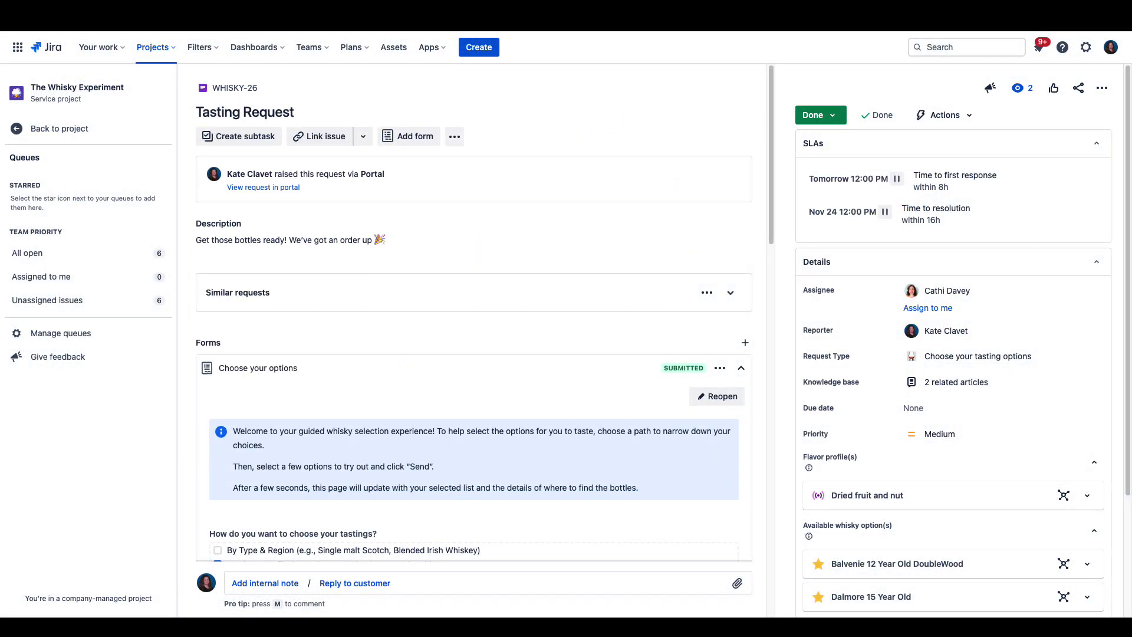
From the All open queue, open WHISKY-27, the Glenfiddich 21 Year Old restock request
left_click(36, 253)
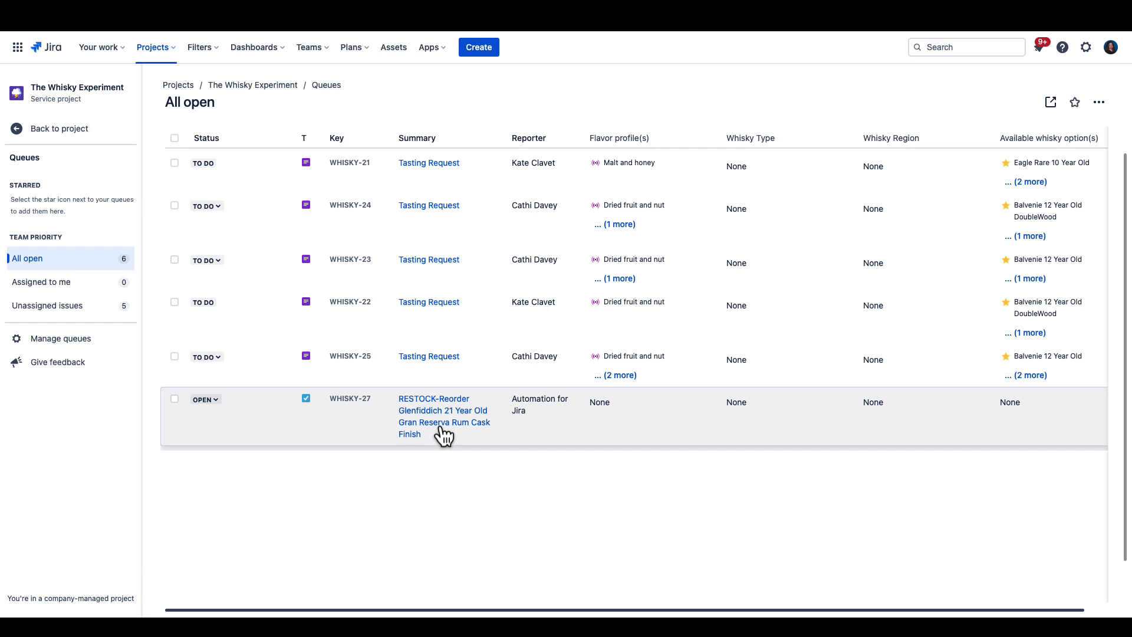
left_click(440, 426)
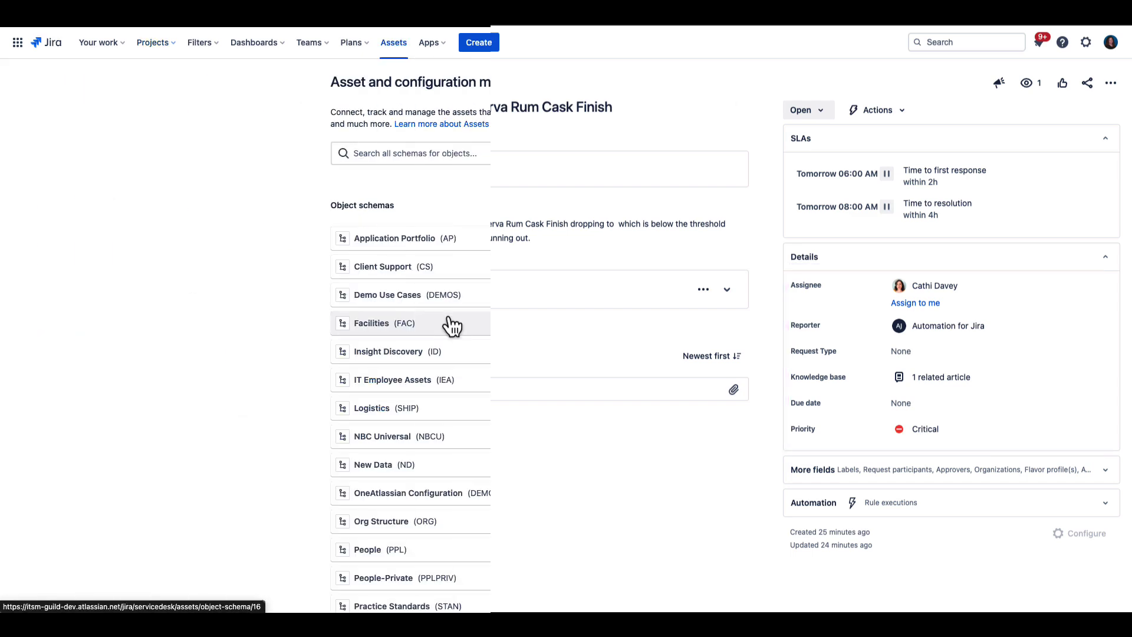
Open the Whisky (WHISKY) assets schema and display its schema graph
scroll(448, 326, "down", 5)
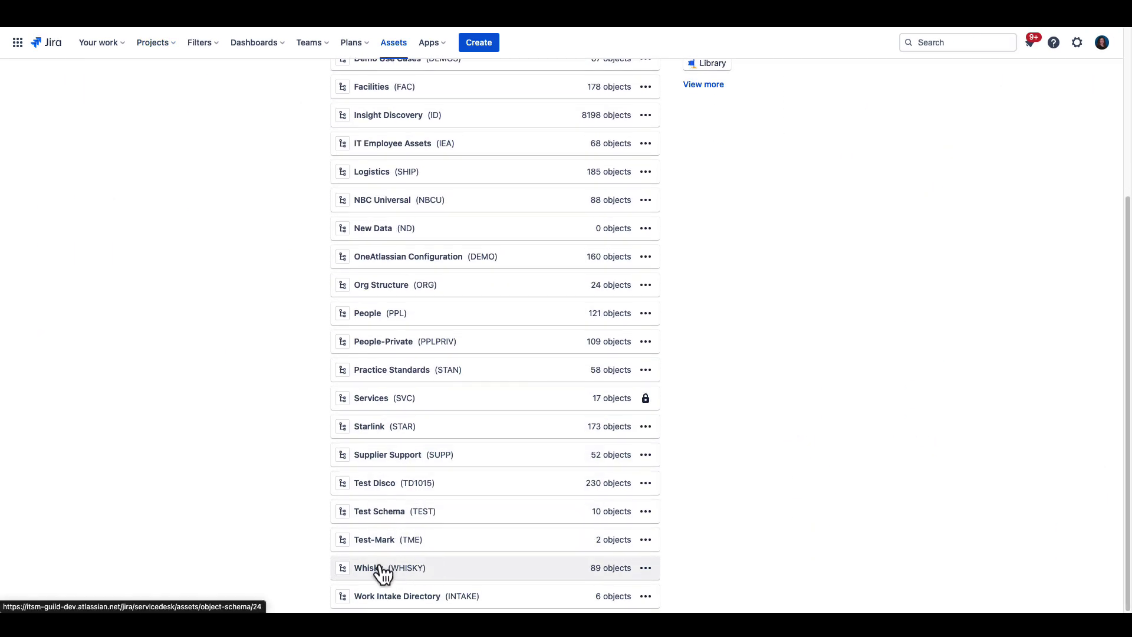
left_click(381, 569)
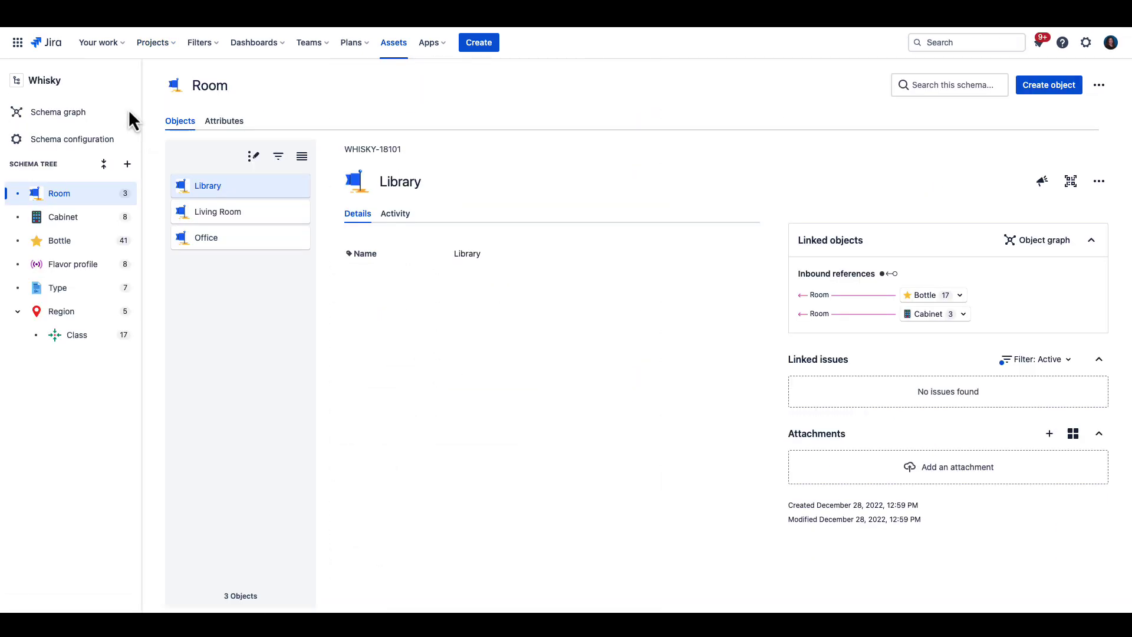
left_click(101, 116)
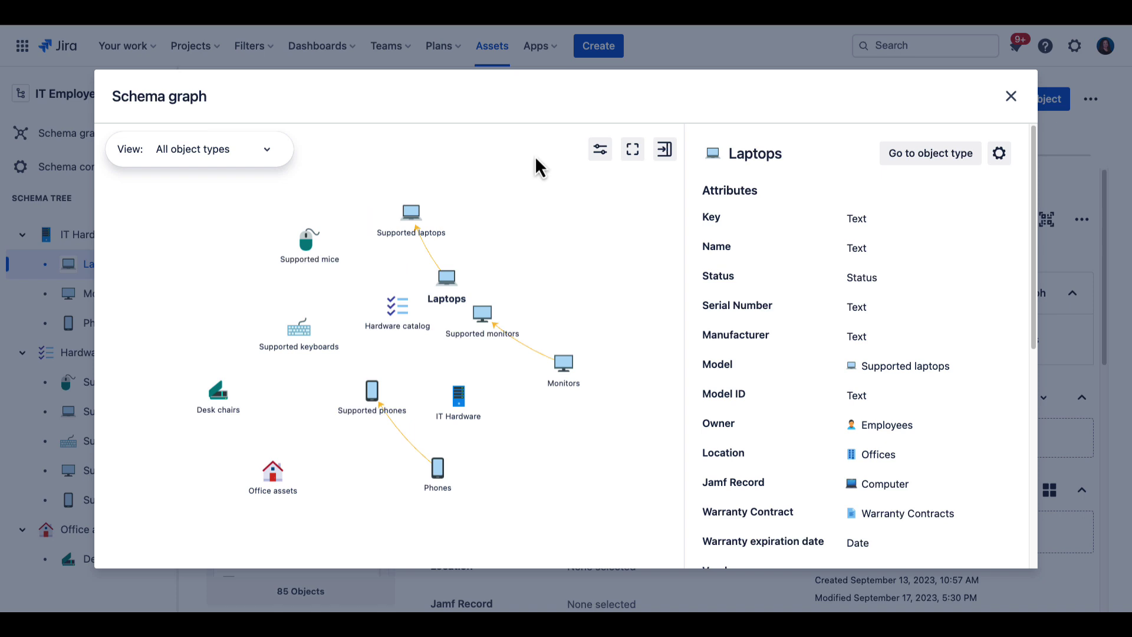
Close the schema graph and scroll the MacBook Air 15″ M2 Chip details to Restock Level and Cost
left_click(1010, 96)
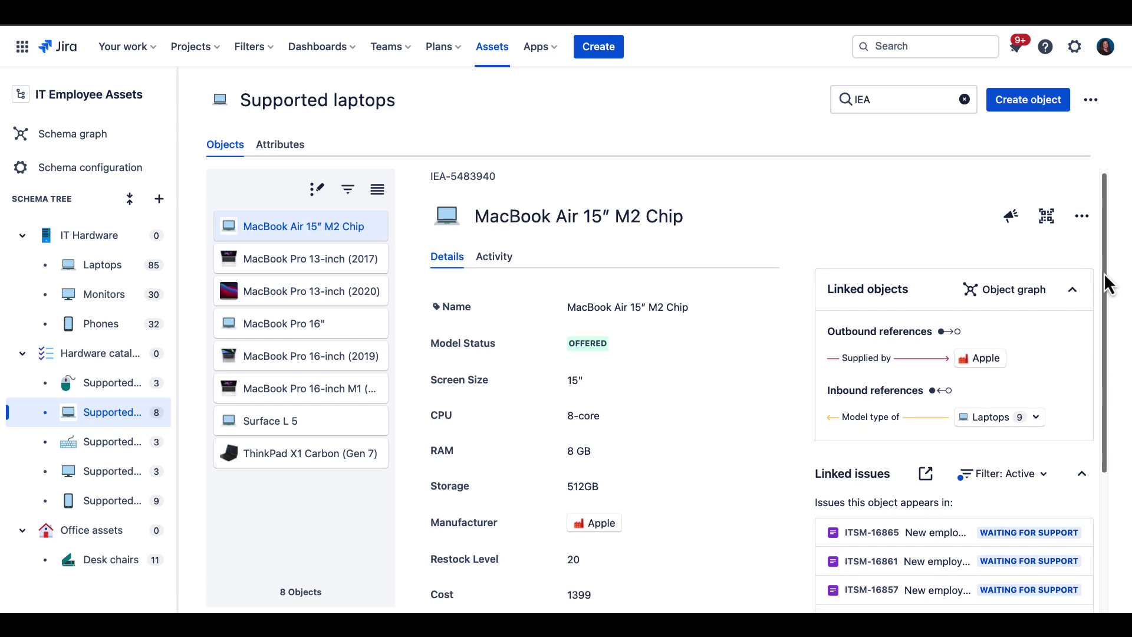
left_click_drag(1103, 273, 1126, 352)
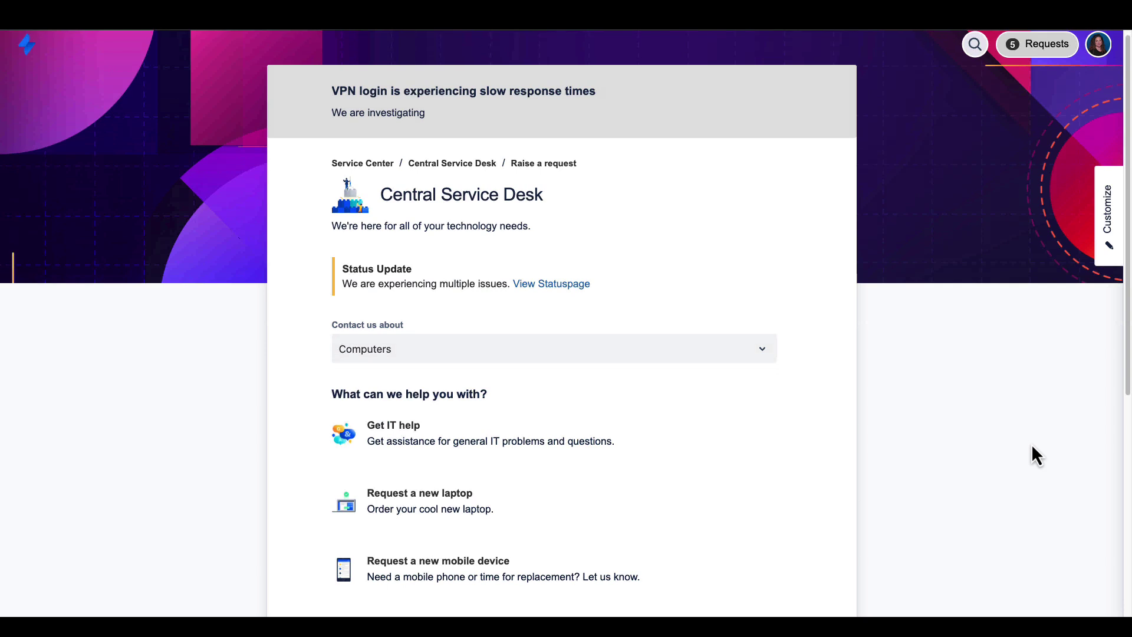
Send a new-laptop request for a MacBook Air 15″ M2 Chip with an HP Z27n 27-inch accessory
scroll(1032, 454, "down", 3)
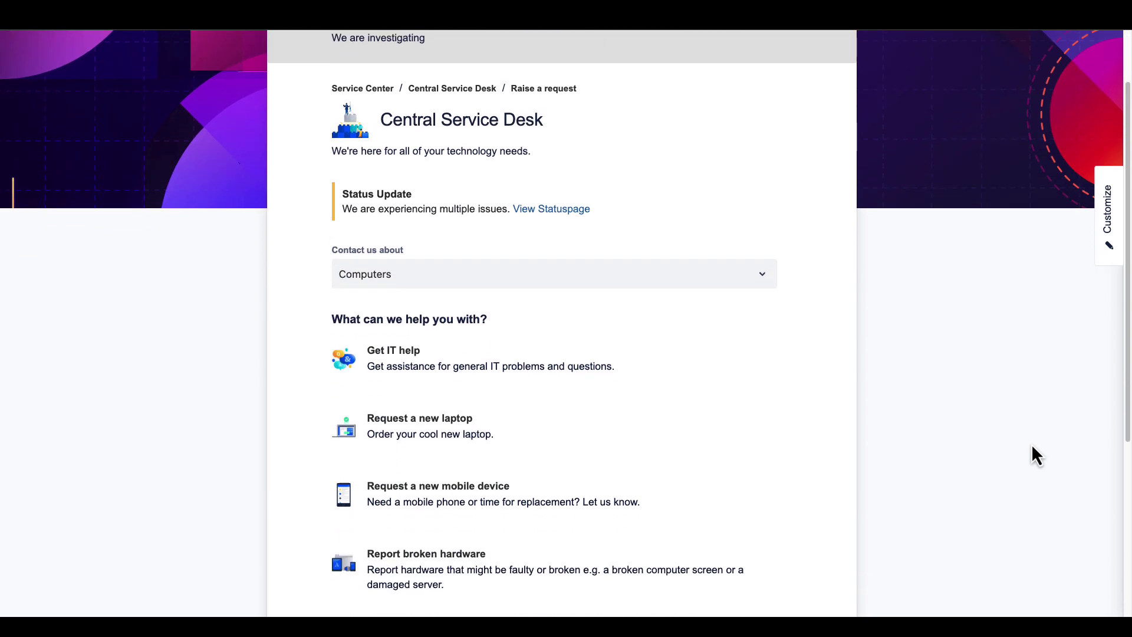
scroll(1032, 446, "down", 2)
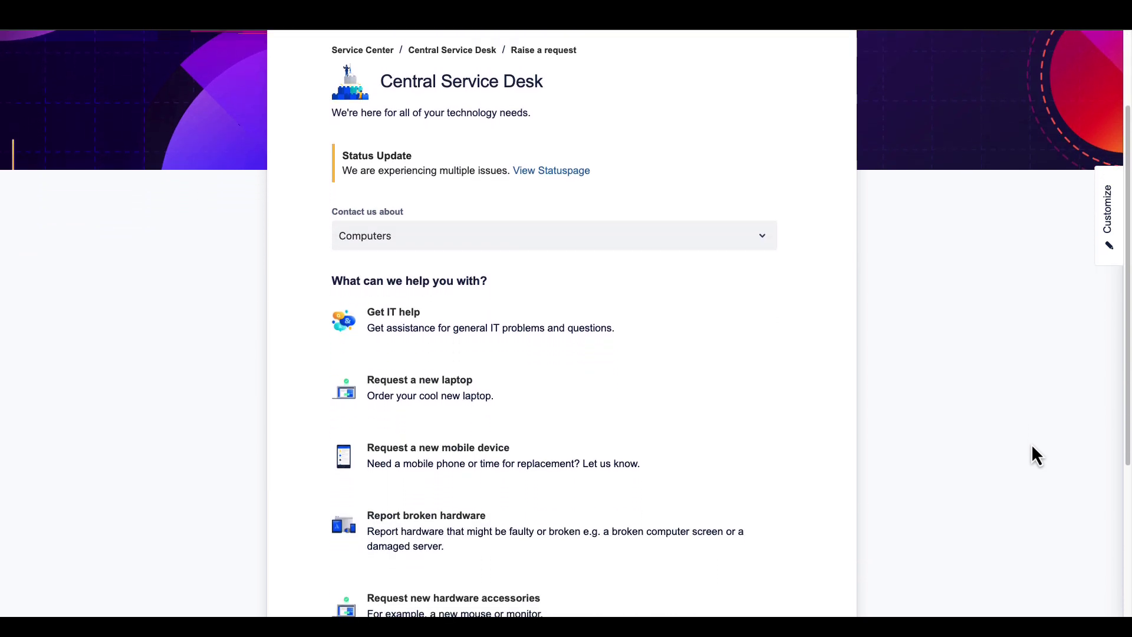
left_click(403, 407)
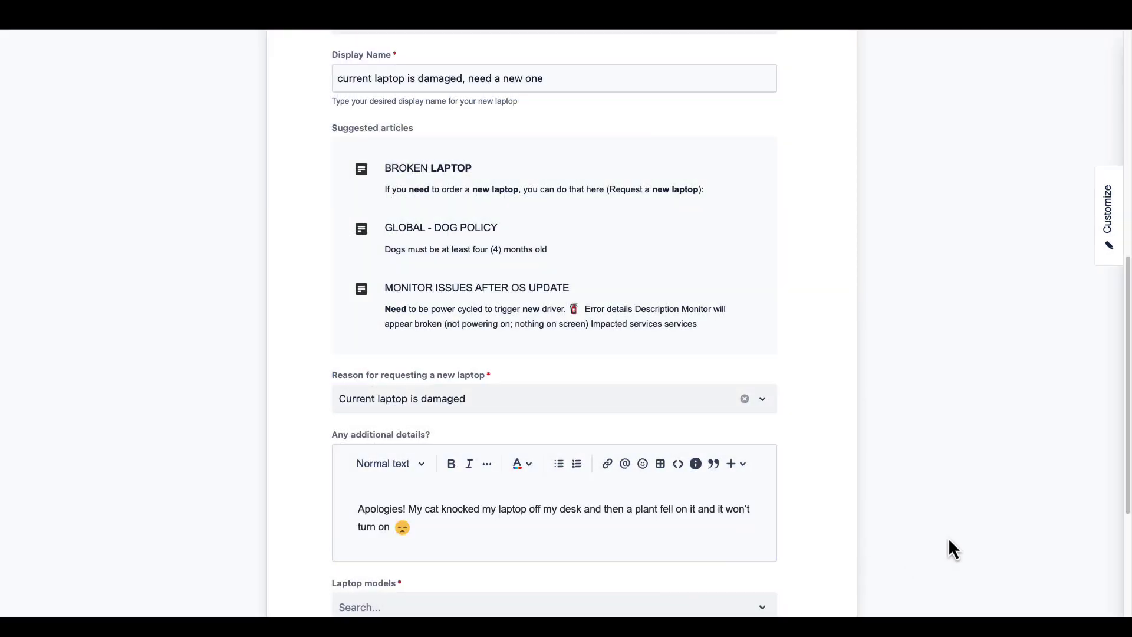
scroll(949, 538, "down", 1)
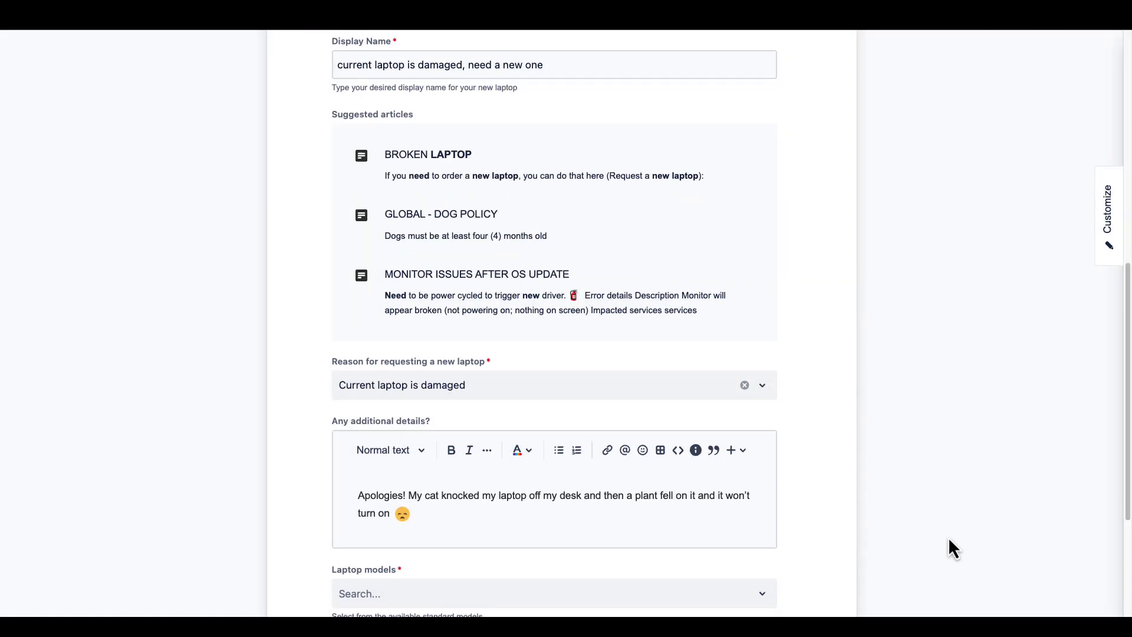
scroll(952, 539, "down", 5)
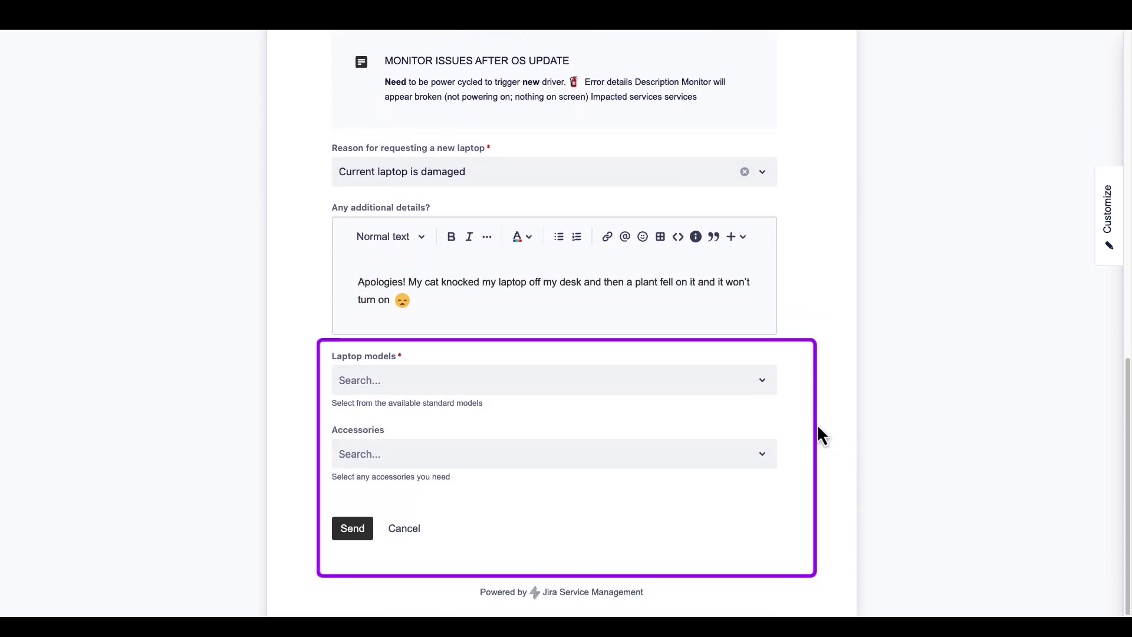
left_click(770, 395)
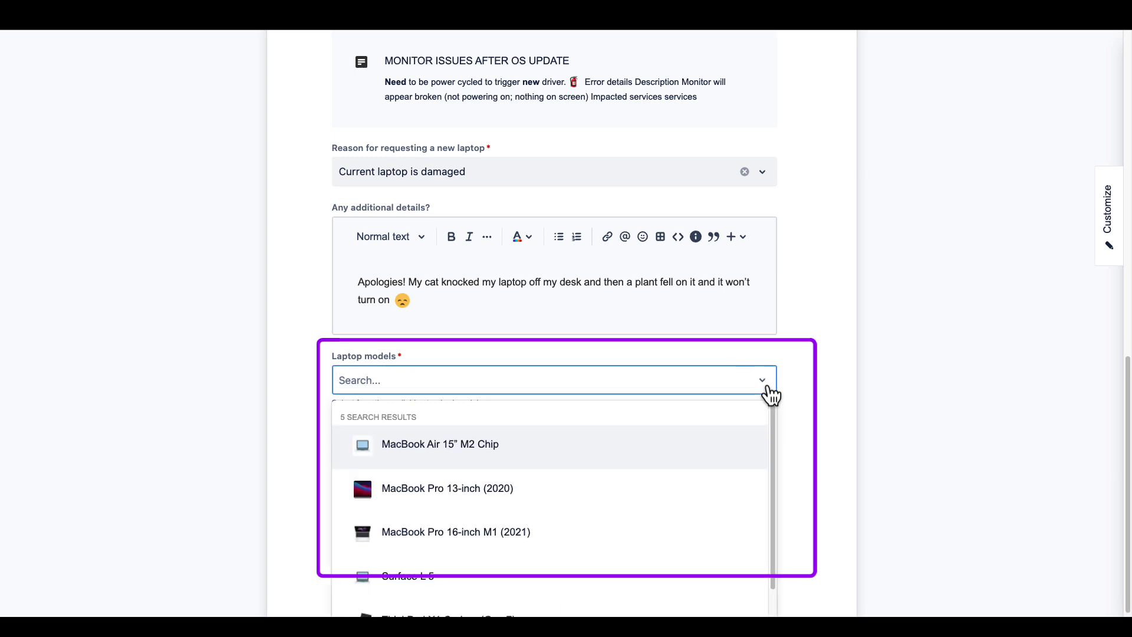
left_click(691, 448)
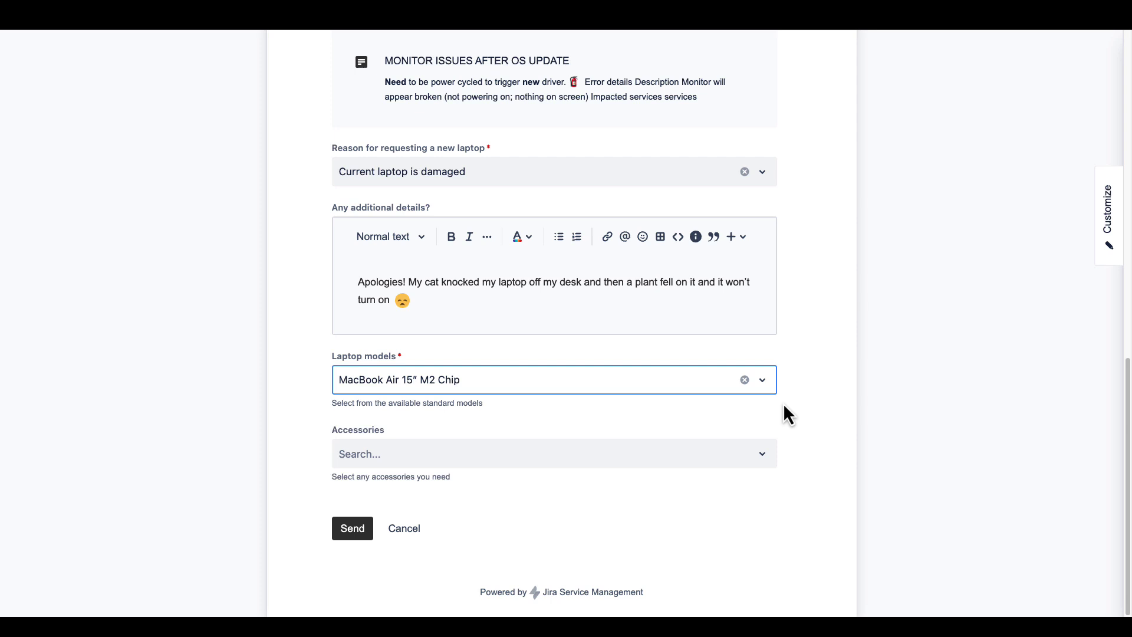
left_click(750, 461)
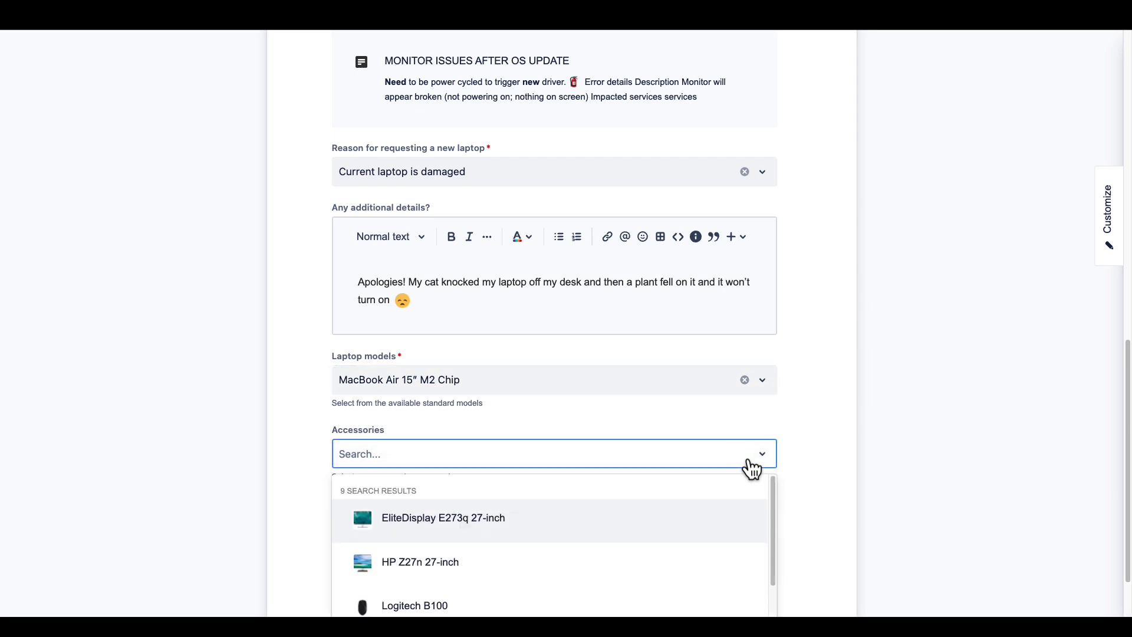
left_click(715, 567)
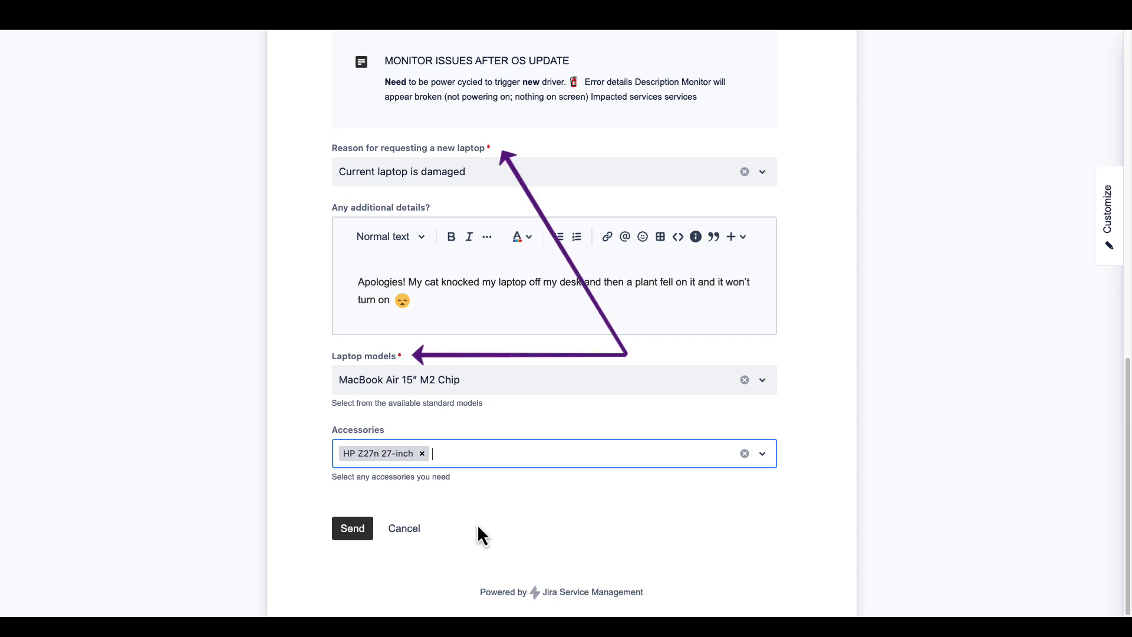
left_click(354, 537)
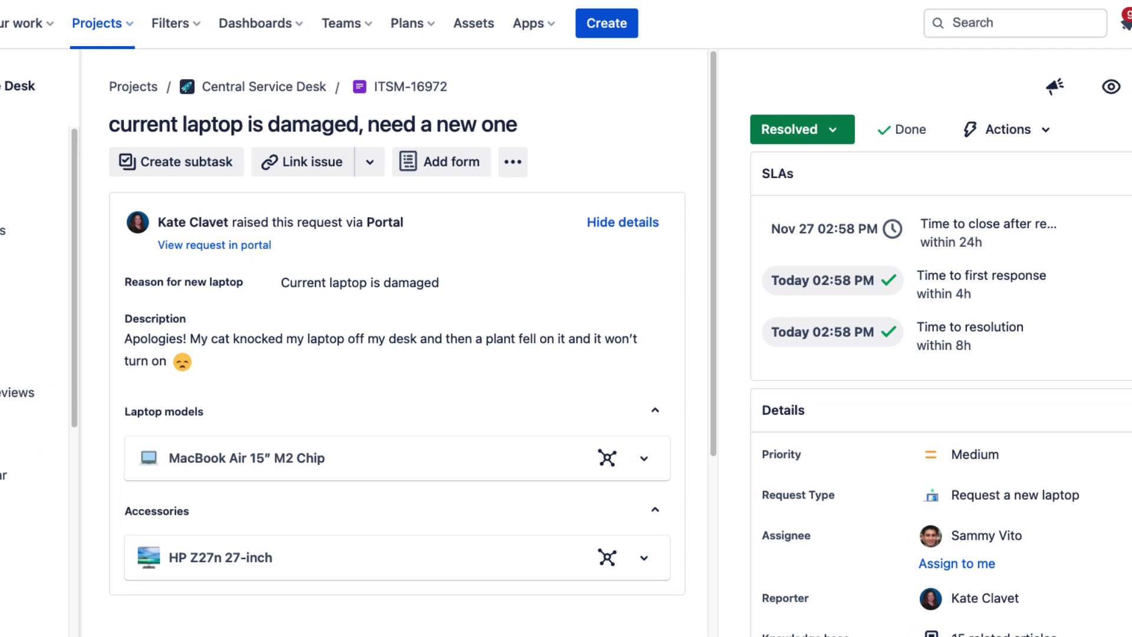
View object details for laptop ATM-B022110, then for employee asset AT-B042102
scroll(943, 354, "down", 3)
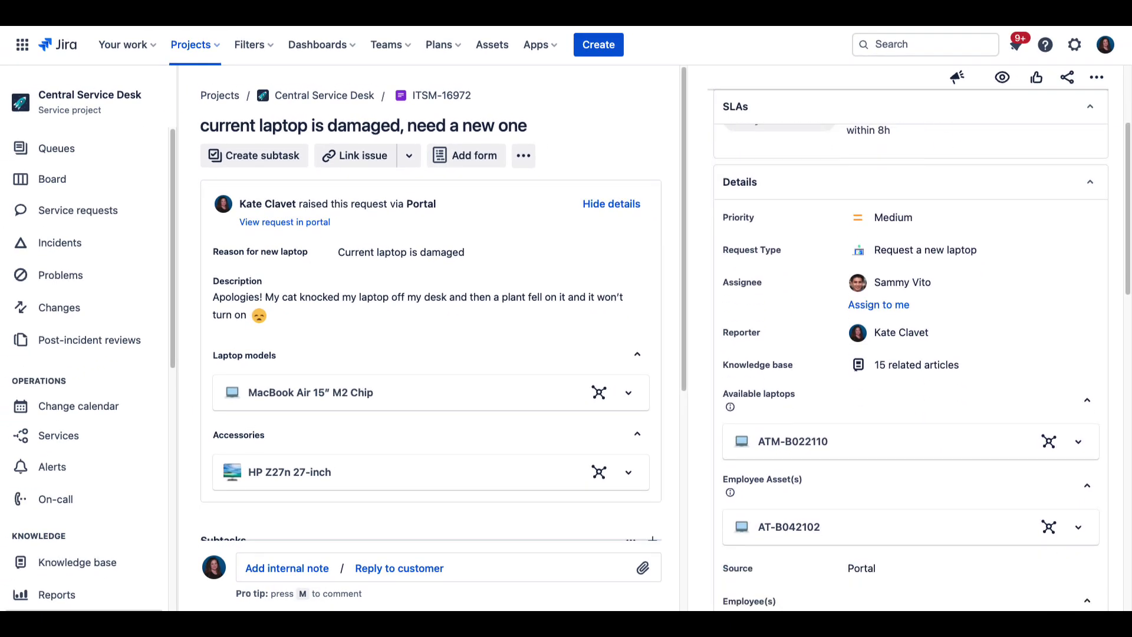
left_click(1050, 406)
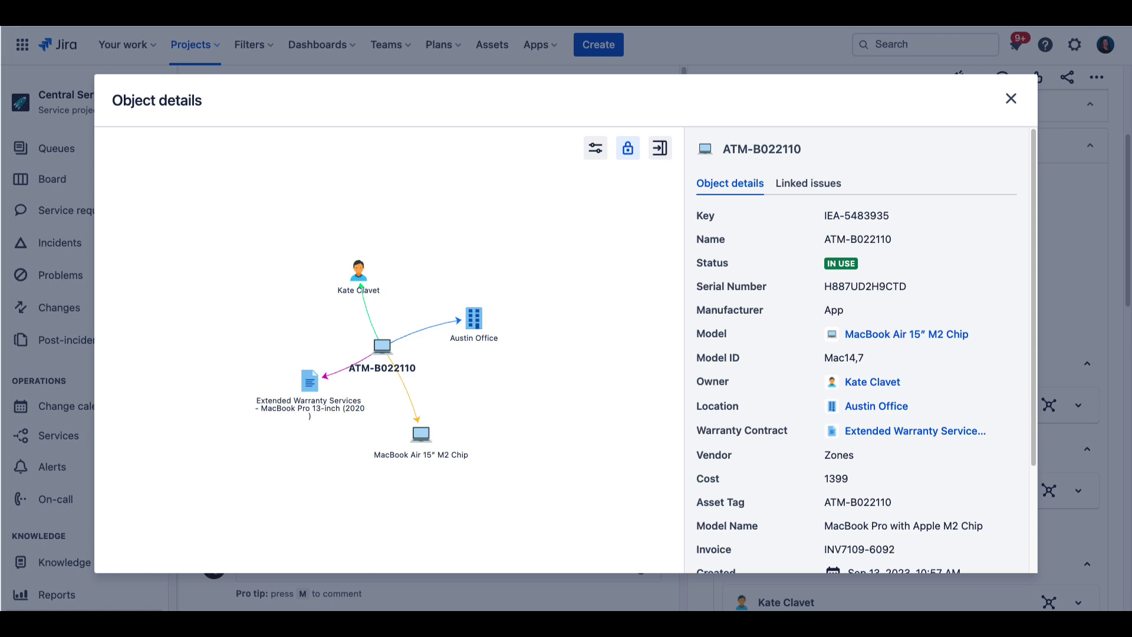
left_click(1010, 99)
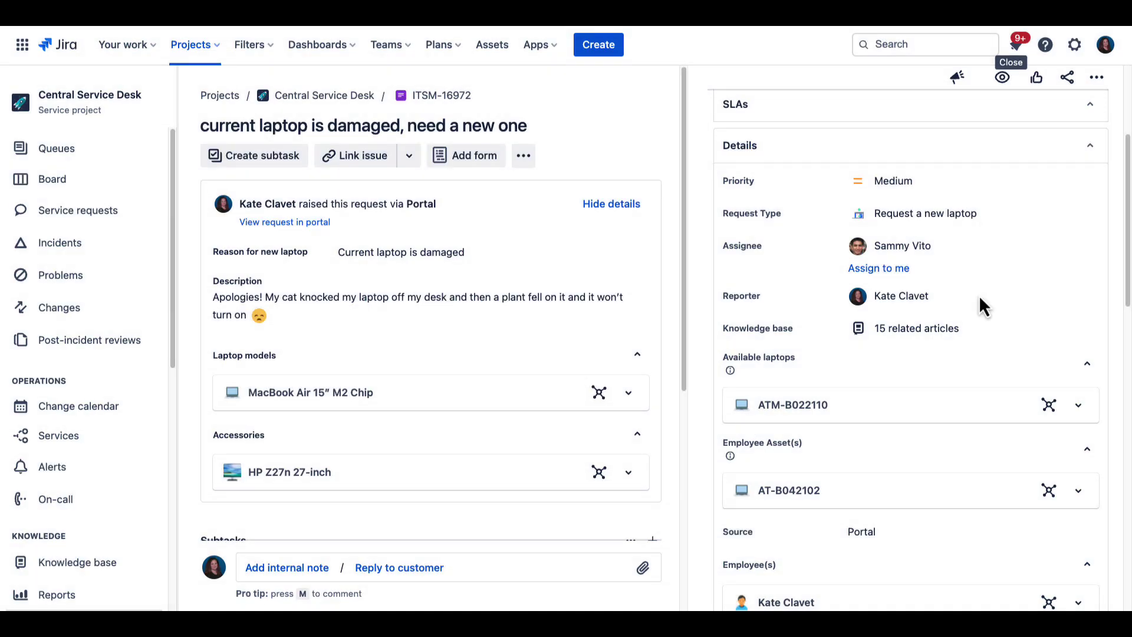
left_click(1049, 491)
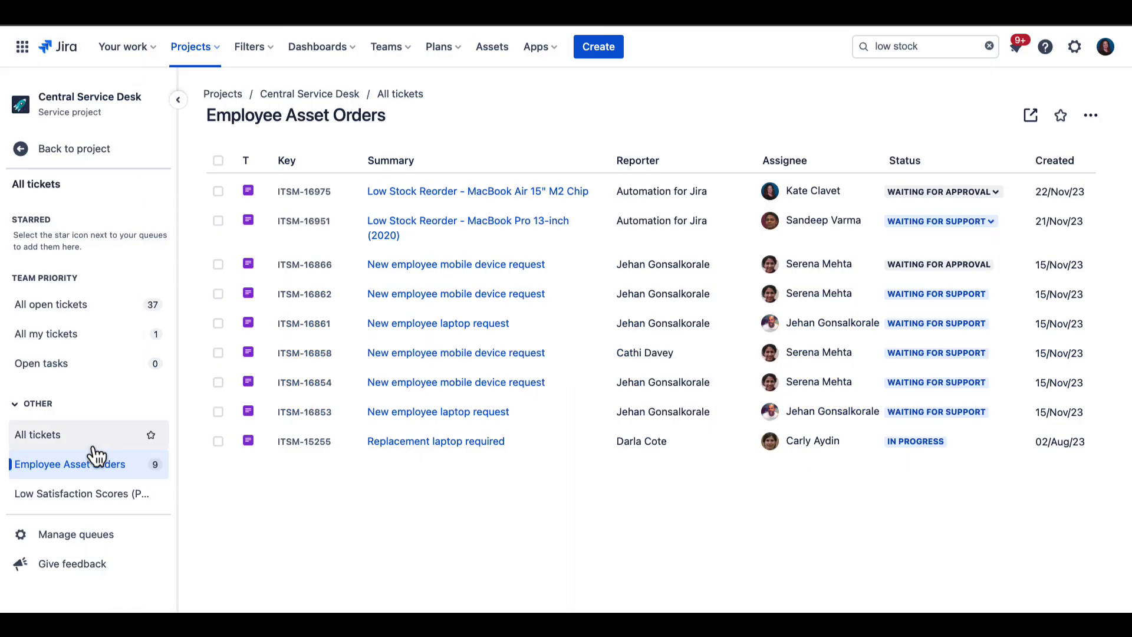
Open the All my tickets queue from the project sidebar
left_click(76, 340)
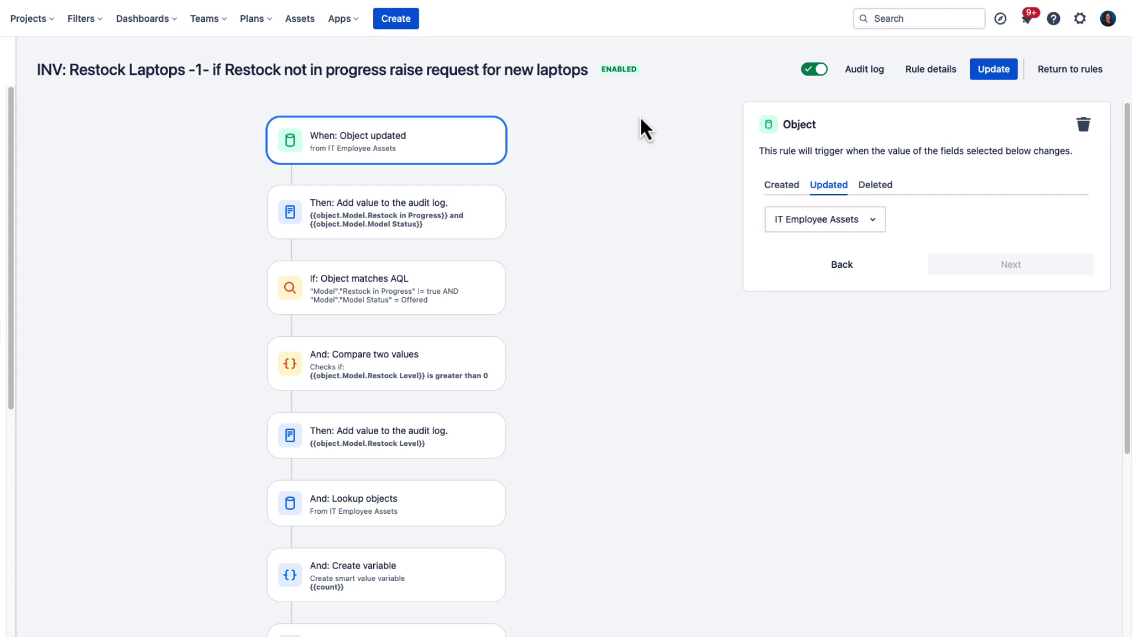
Inspect INV: Restock Laptops' AQL condition and its Restock Level greater-than-0 comparison
left_click(472, 287)
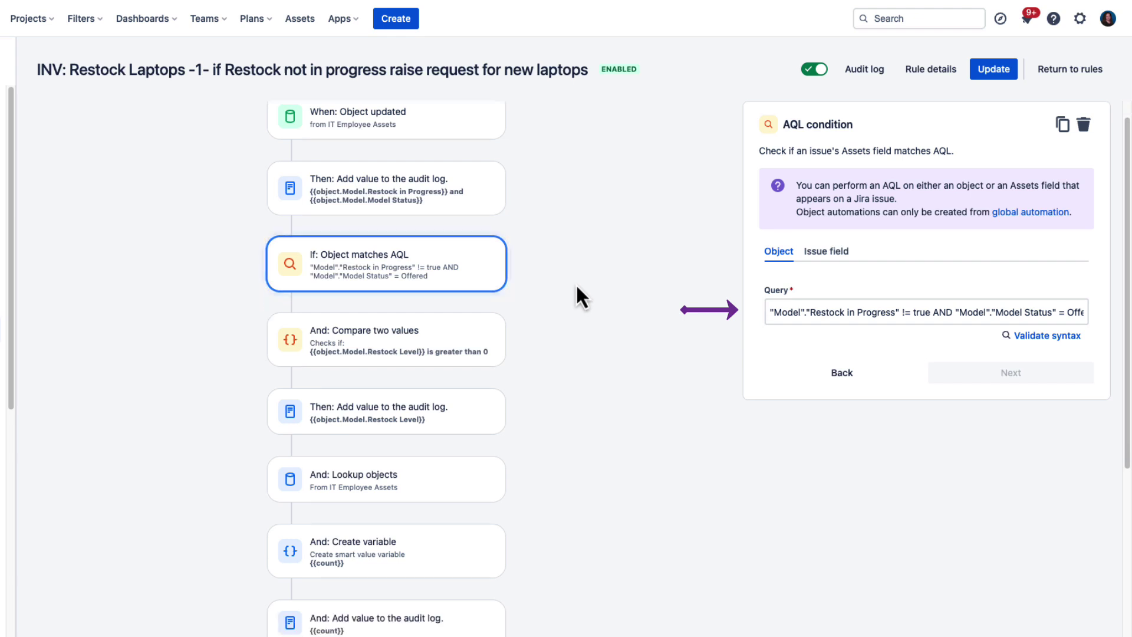
scroll(575, 283, "down", 3)
left_click(500, 244)
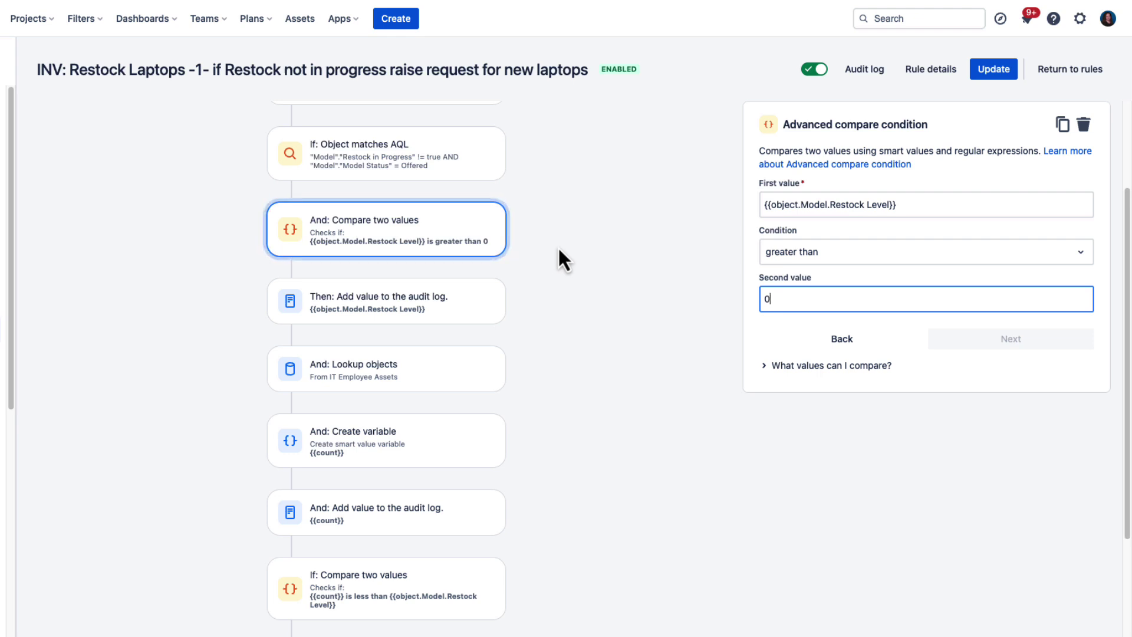
Inspect the rule's Lookup objects query, count variable, Restock Level comparison and Low Stock Reorder create-issue action
left_click(500, 386)
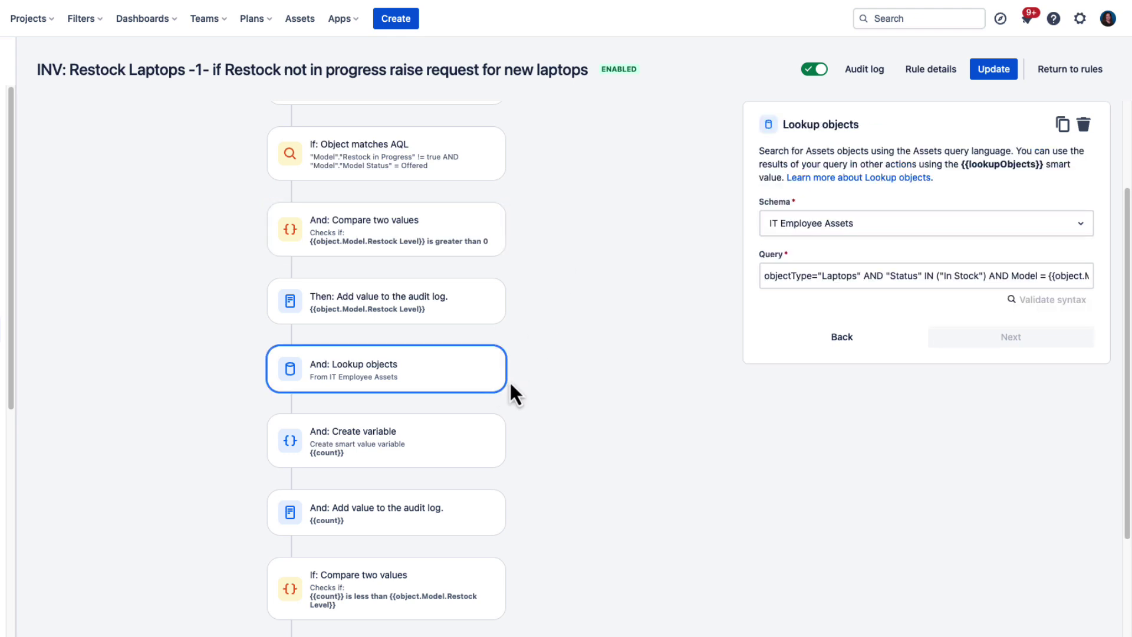
scroll(563, 378, "down", 5)
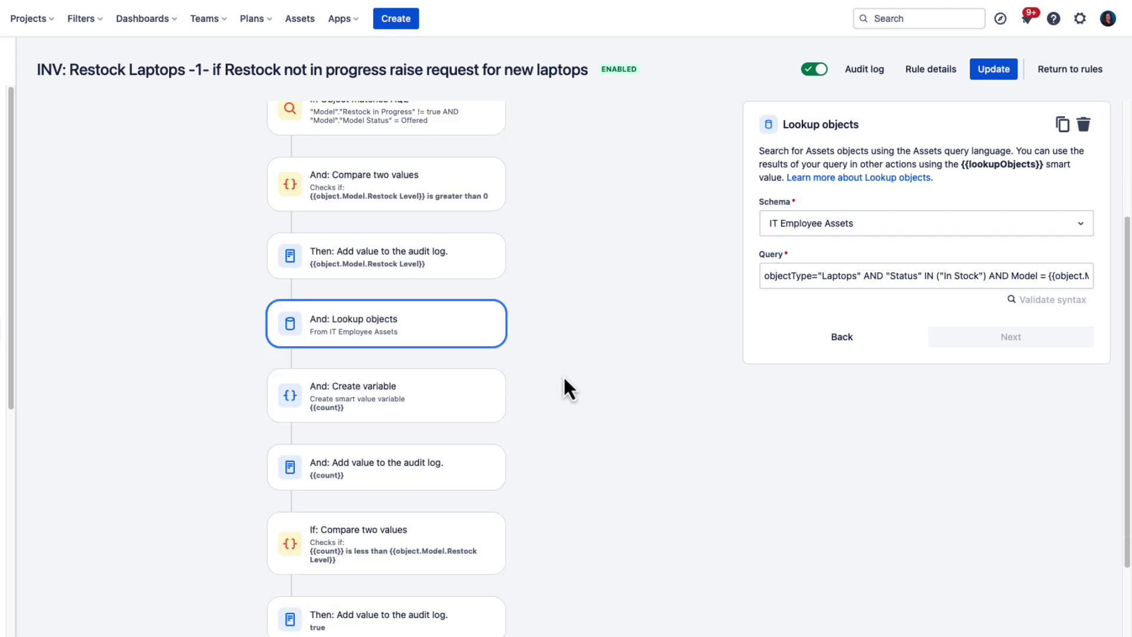
left_click(479, 269)
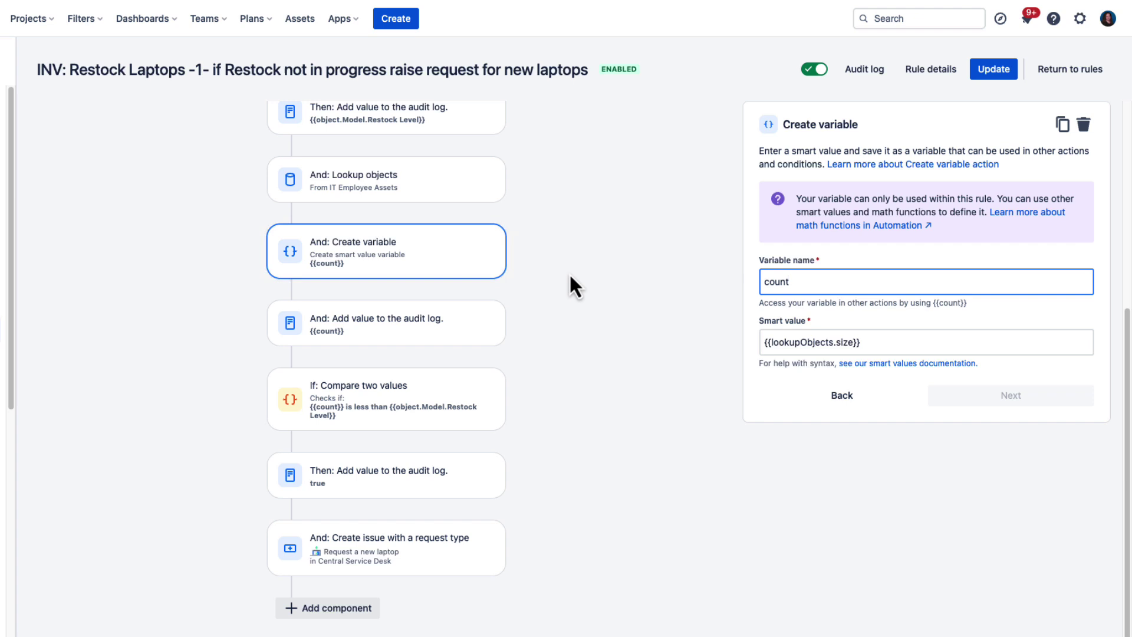
left_click(504, 392)
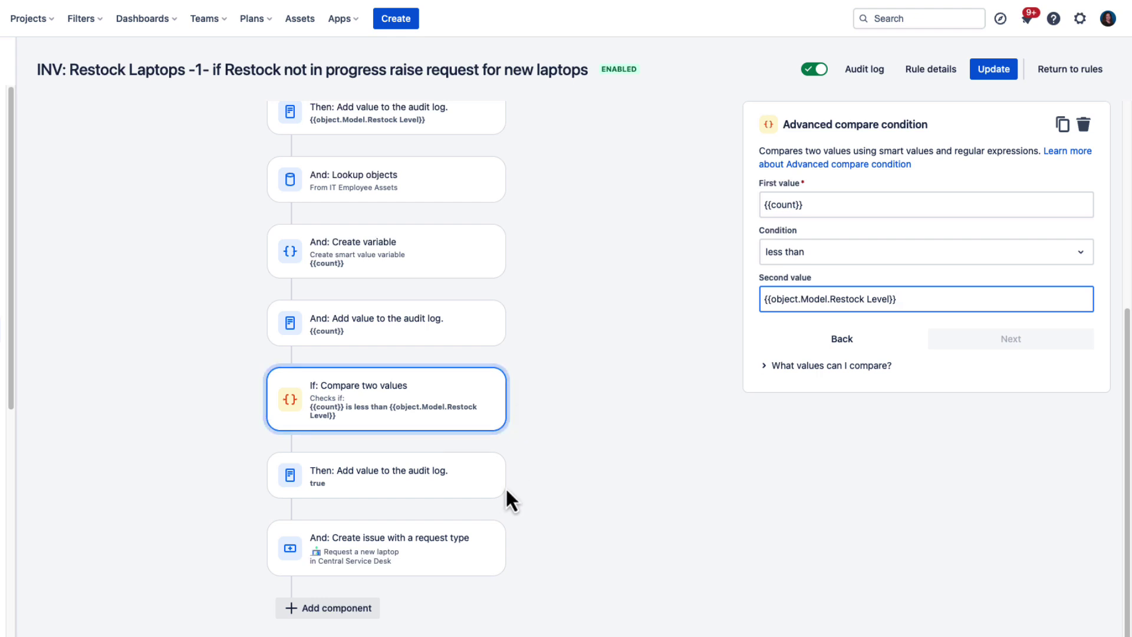
left_click(499, 529)
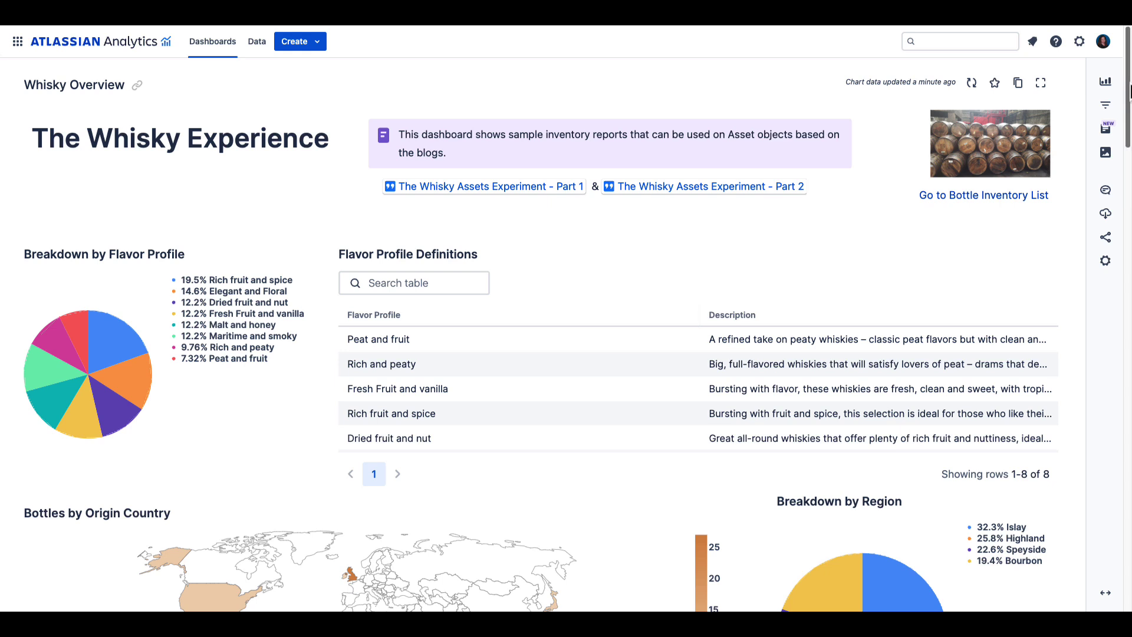
Scroll the Whisky Overview dashboard down to the Full Whisky Catalog listing 41 bottles
scroll(1129, 91, "down", 3)
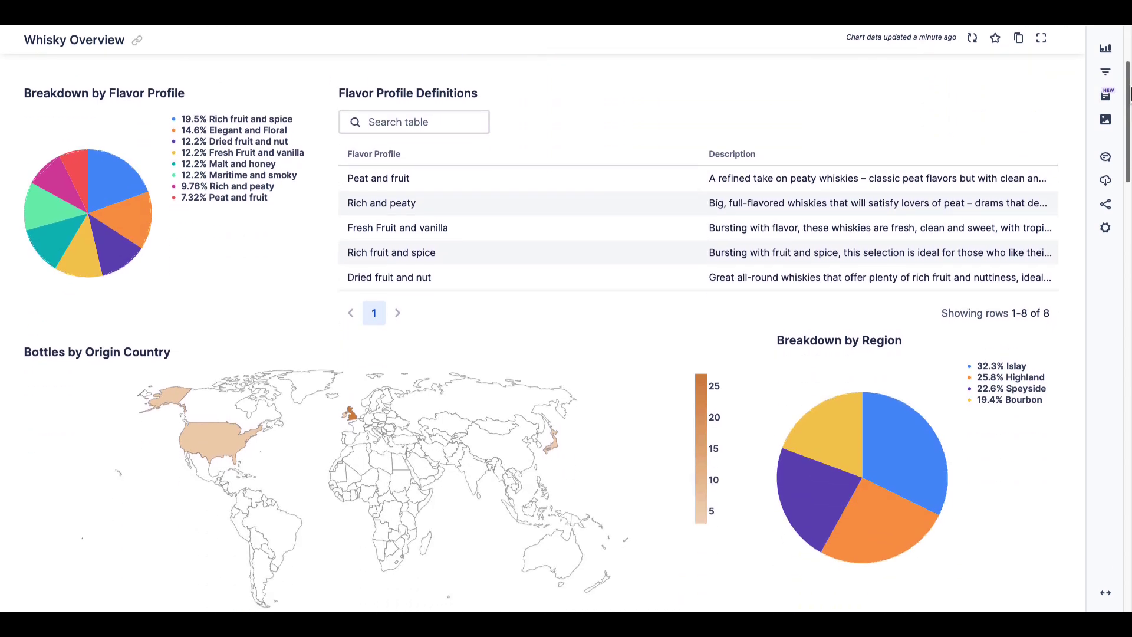
scroll(1129, 91, "down", 5)
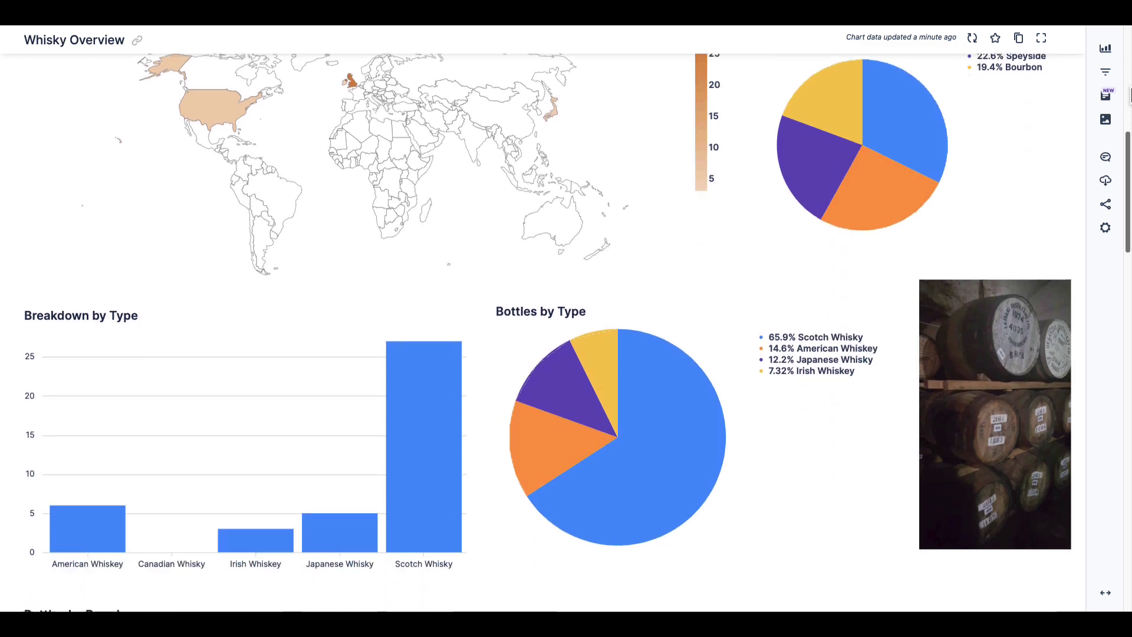
scroll(1130, 94, "down", 4)
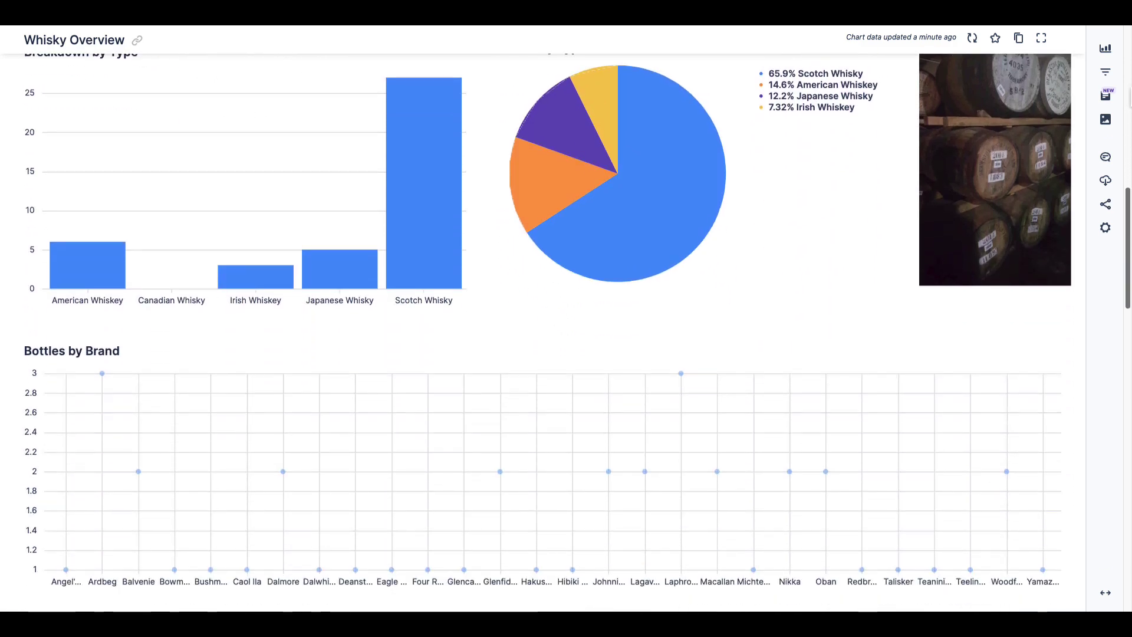
scroll(548, 333, "down", 4)
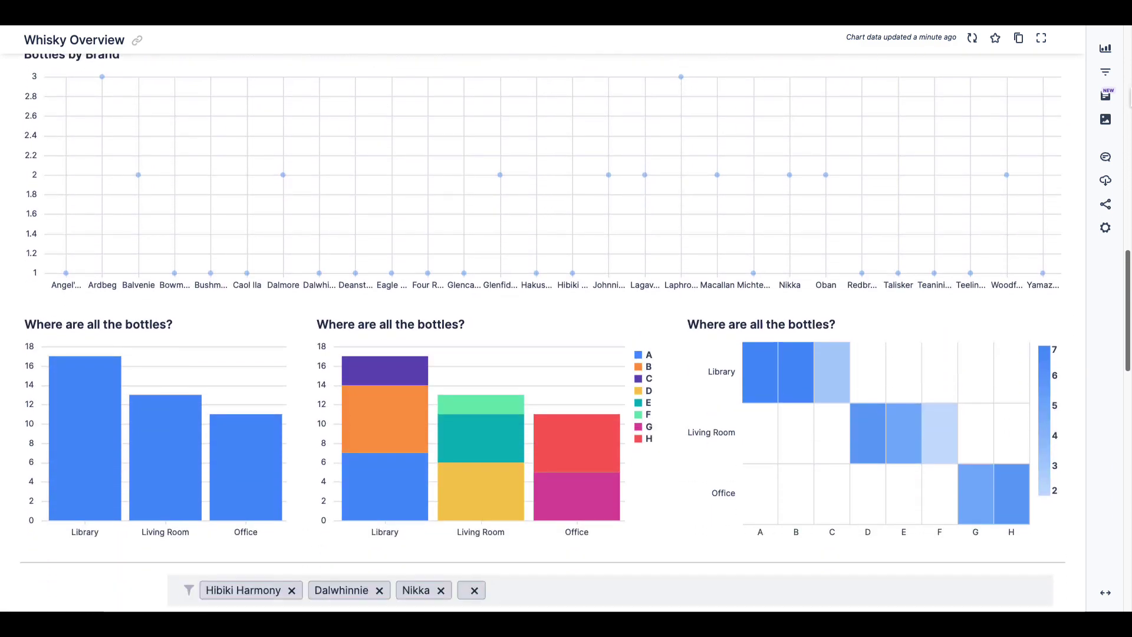
scroll(548, 332, "down", 4)
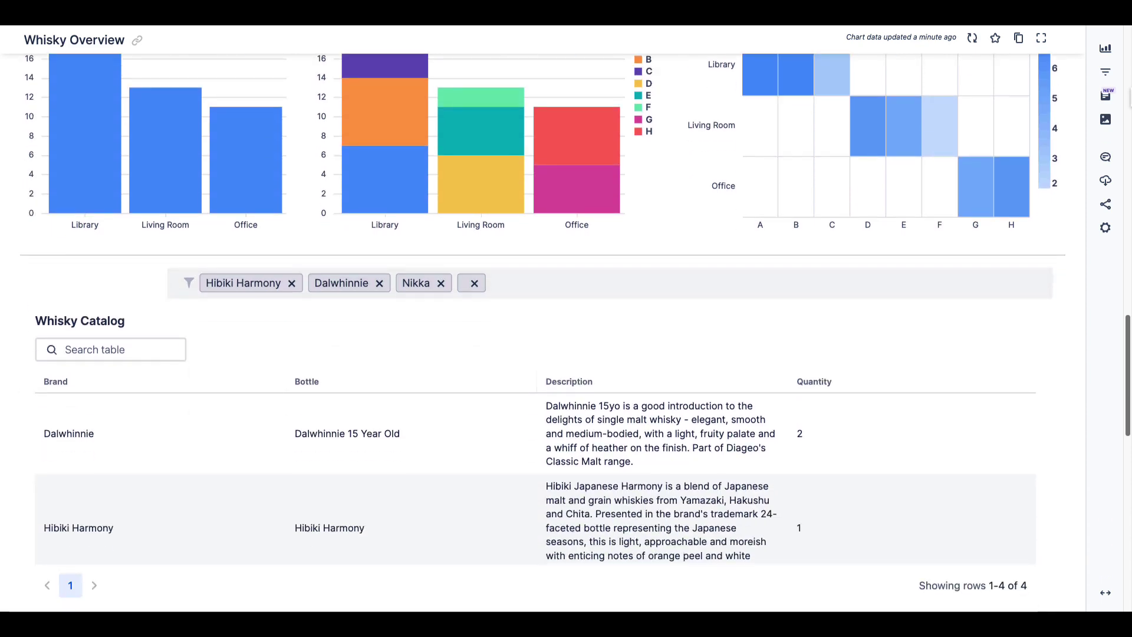
scroll(548, 332, "down", 1)
scroll(548, 332, "down", 5)
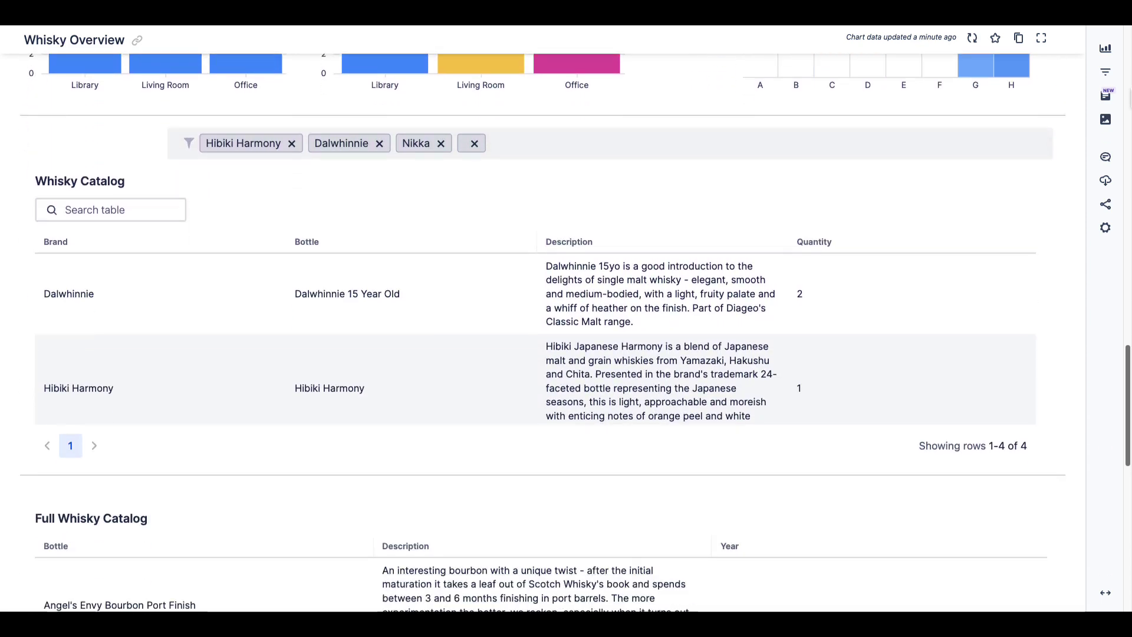
scroll(548, 333, "down", 3)
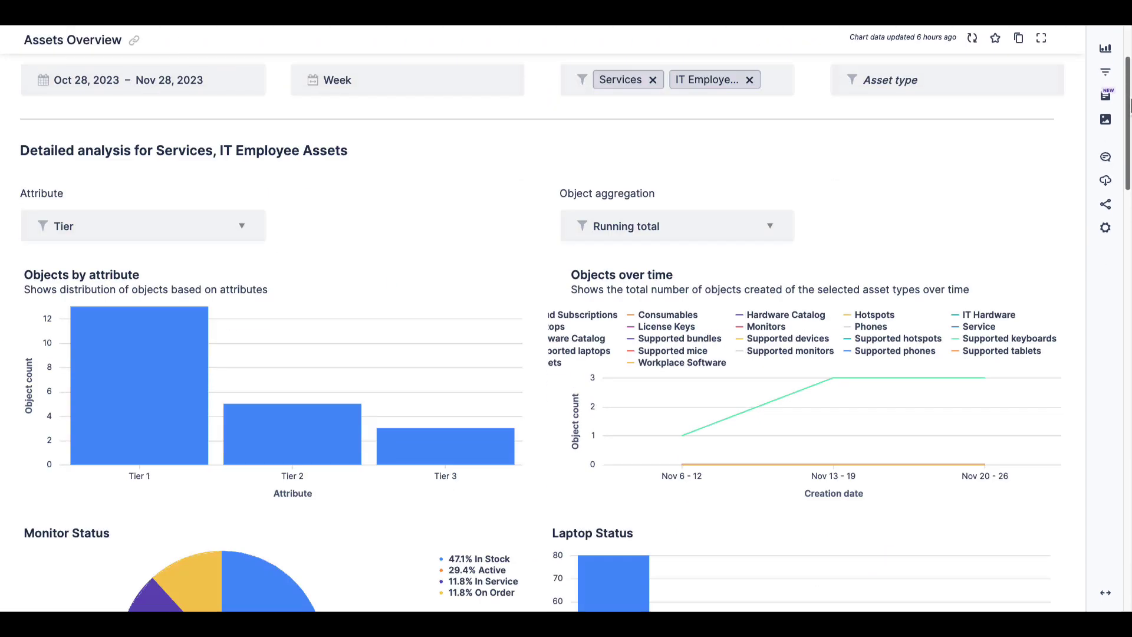
Scroll the Assets Overview dashboard past Monitor Status, Laptop Status and the Category-by-Status comparison table
scroll(548, 333, "down", 5)
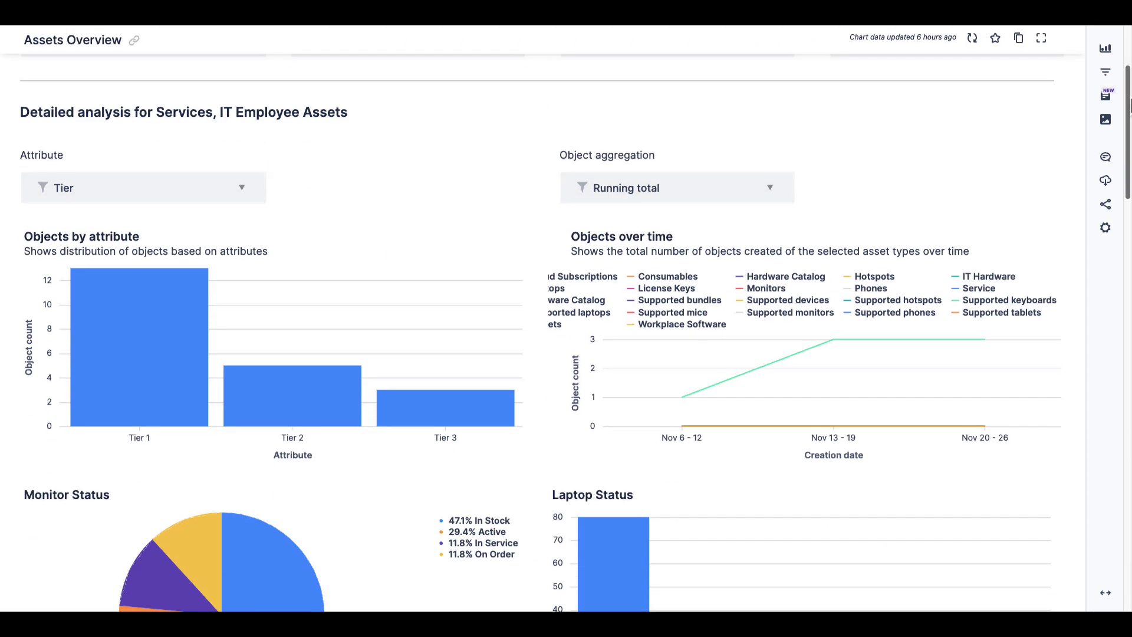
scroll(548, 332, "down", 8)
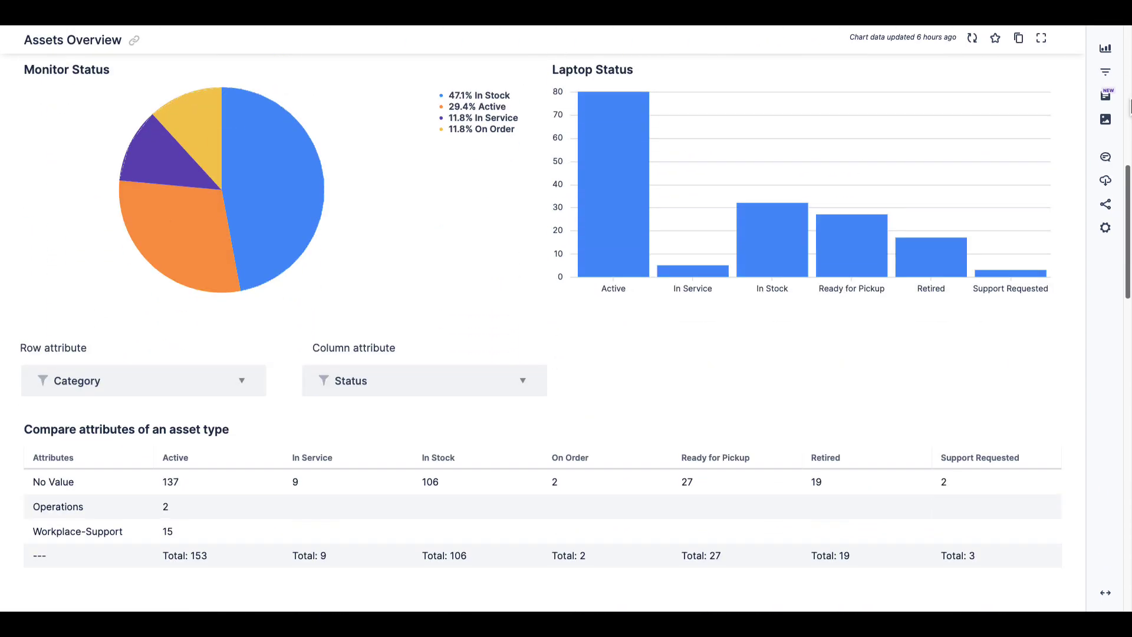